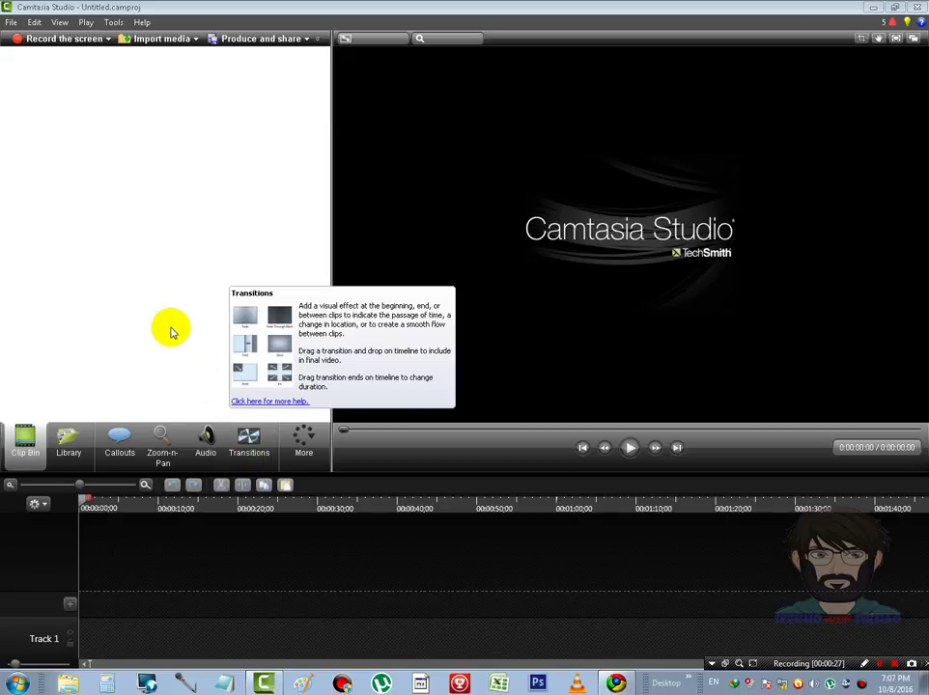
left_click(205, 442)
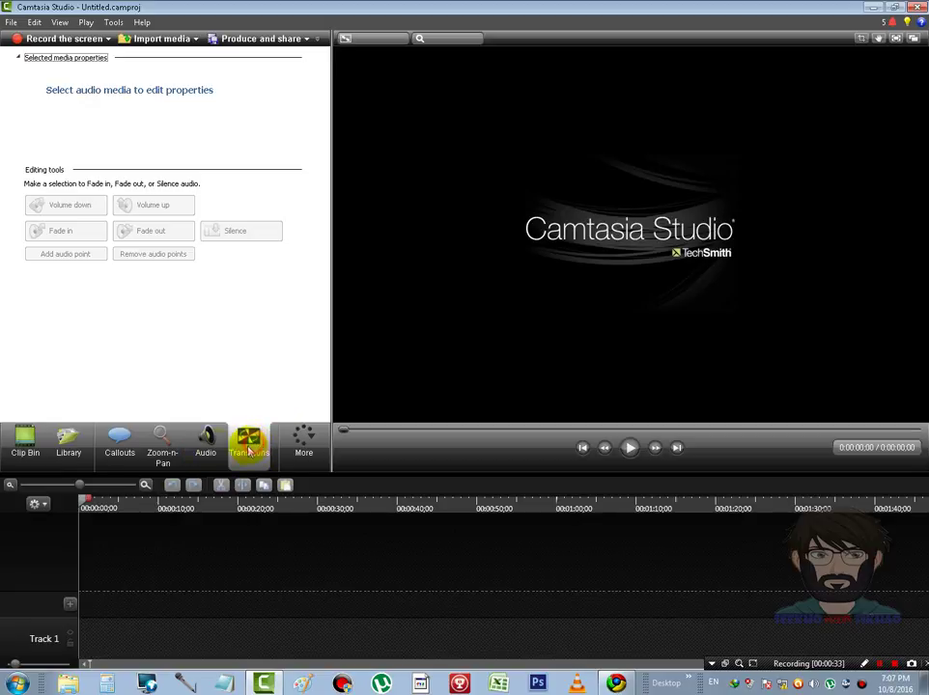
left_click(248, 446)
left_click(204, 442)
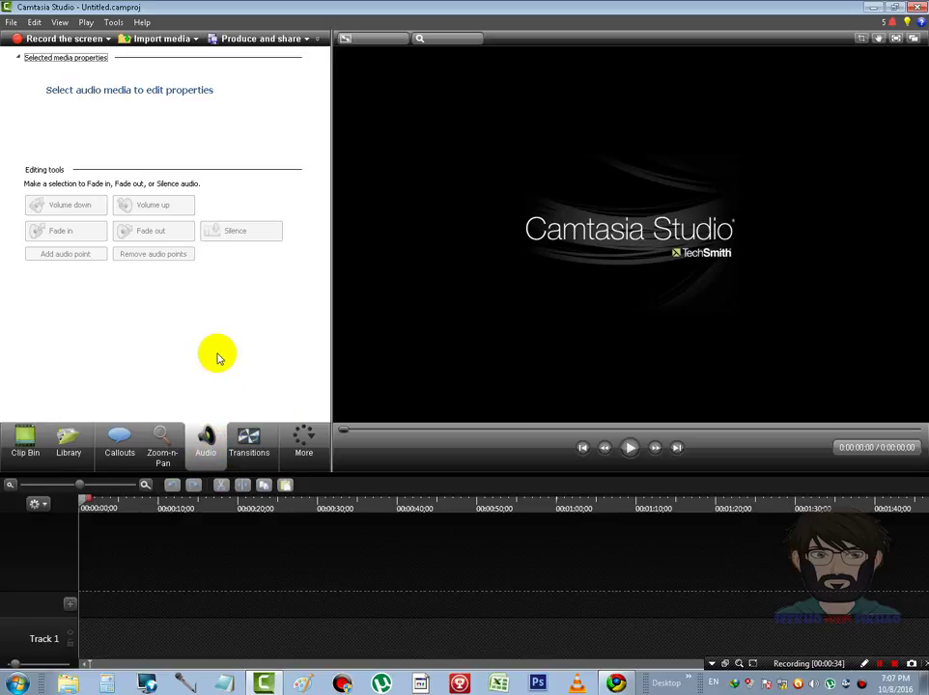
left_click(23, 440)
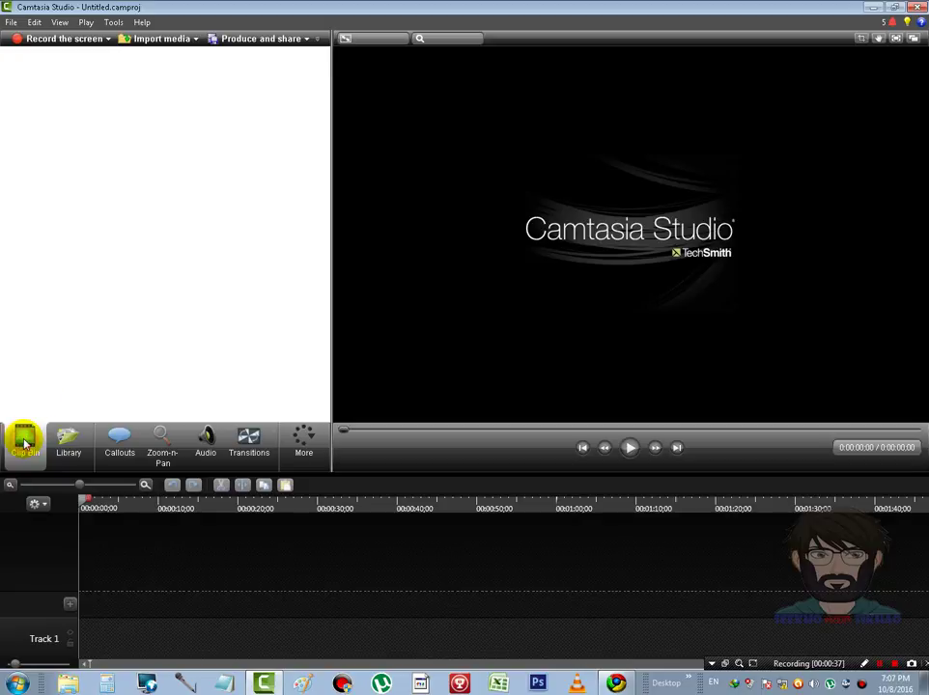
Step: Import the ANDROID APPLICATION DEVELOPMENT COURSE 01 INTRODUCTION video from the bandicam subfolder of Documents > Bandicam
left_click(151, 41)
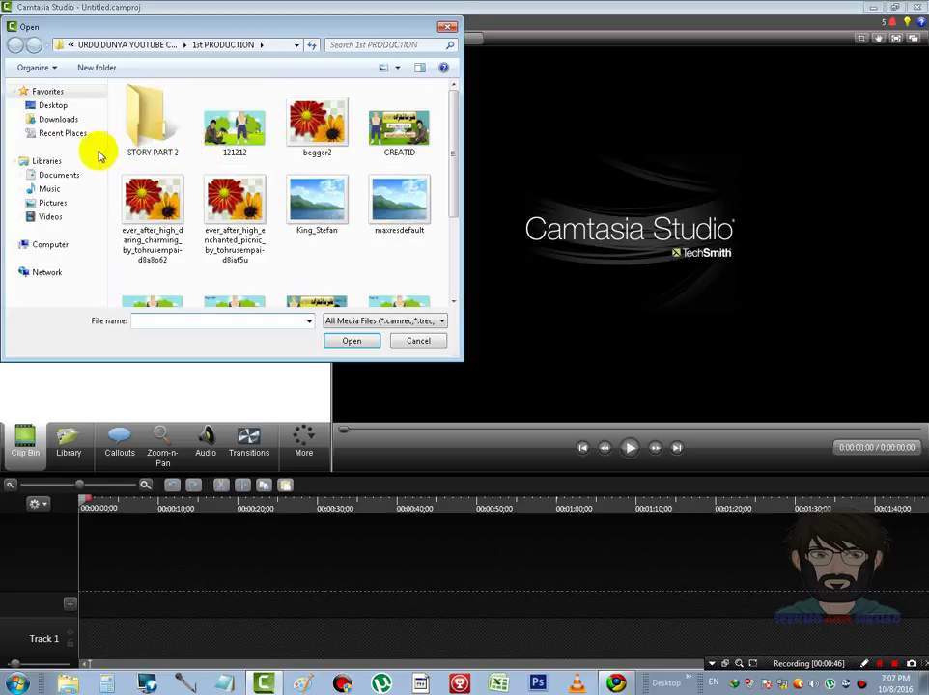
left_click(49, 161)
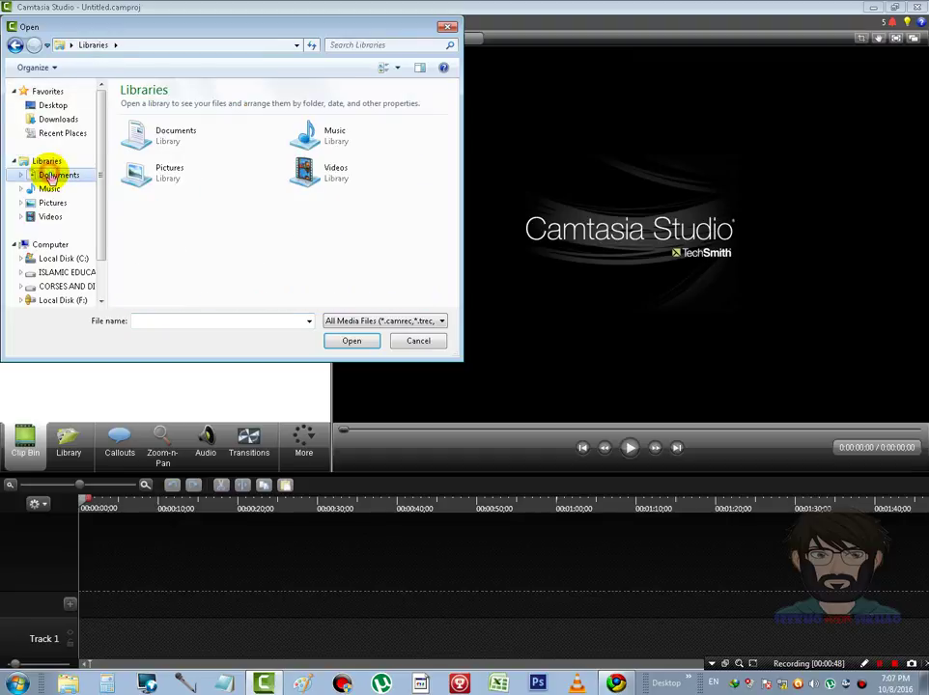
left_click(58, 175)
double_click(309, 153)
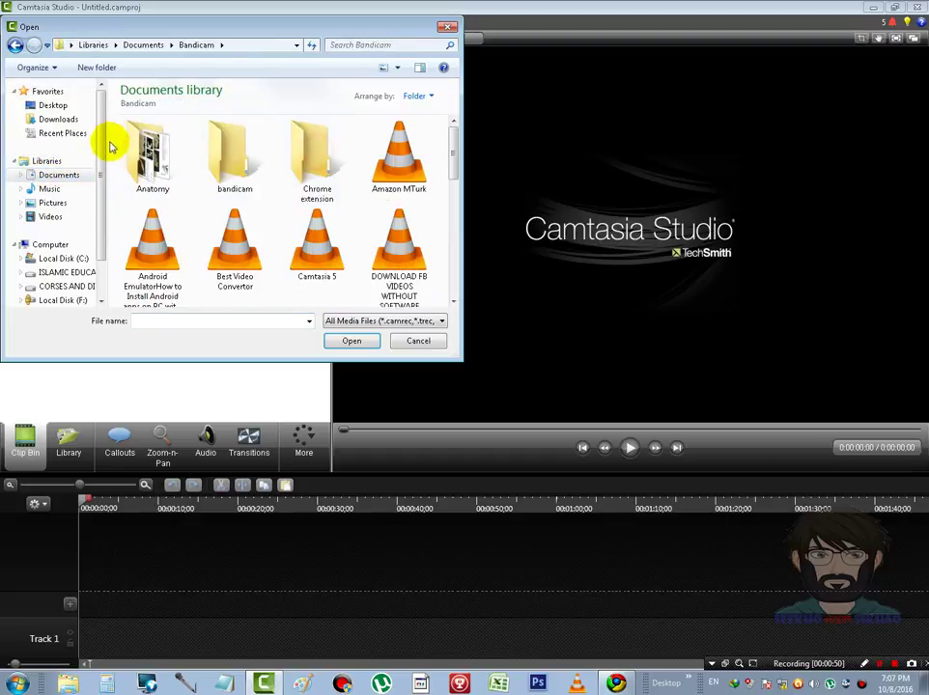
double_click(237, 154)
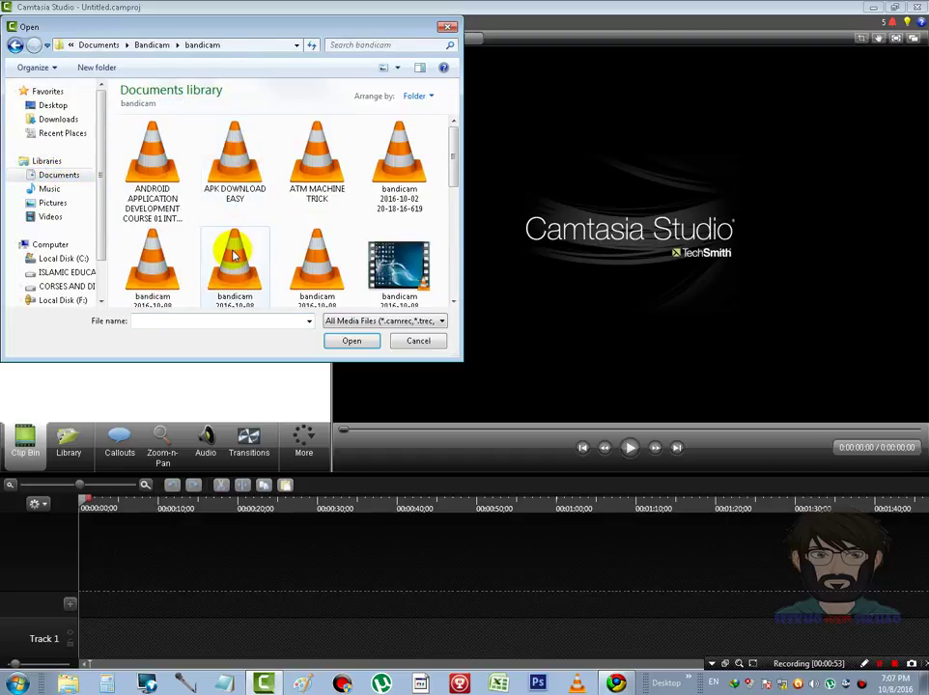
left_click(302, 178)
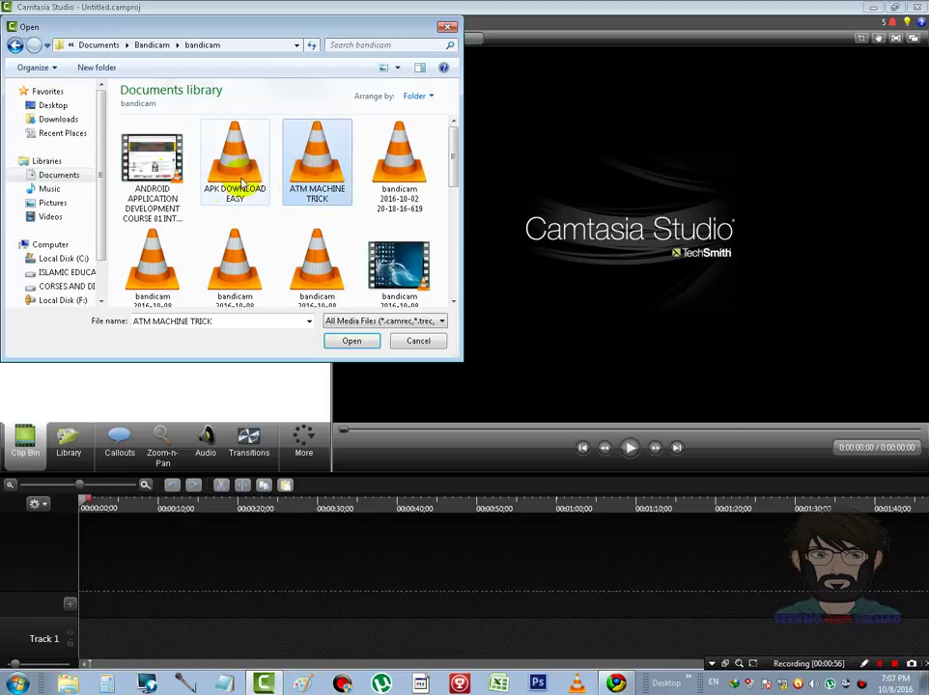
left_click(150, 189)
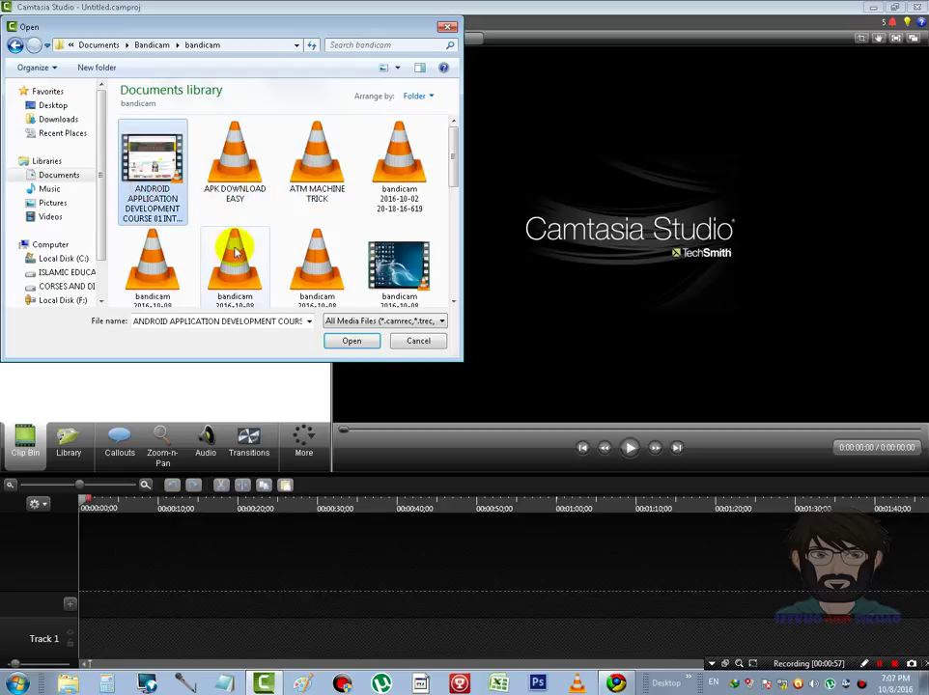
left_click(352, 341)
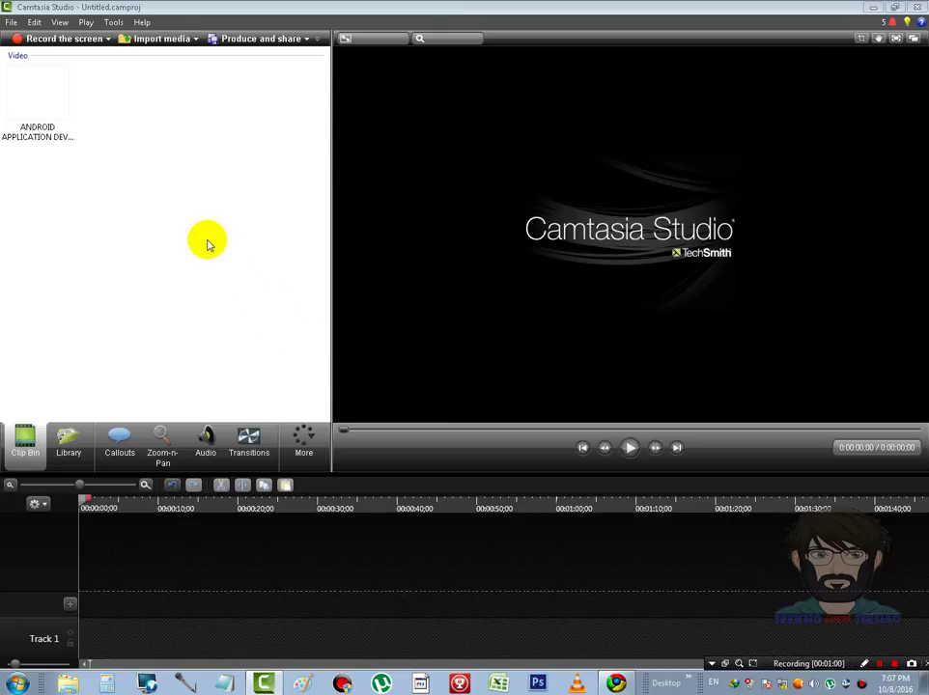
Step: Add the imported video from the Clip Bin to the timeline at the playhead
left_click(67, 114)
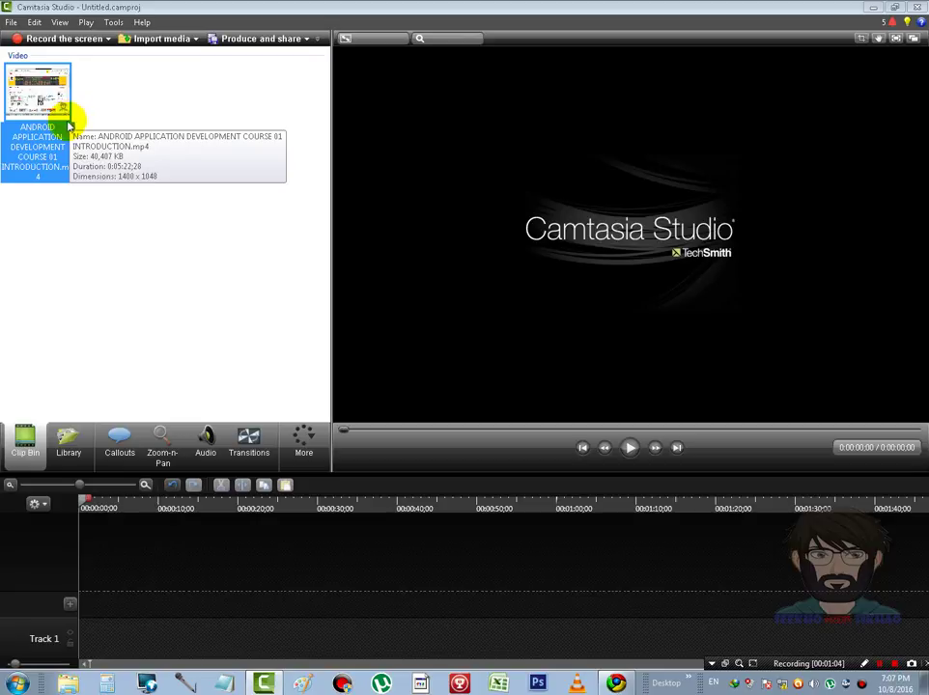
right_click(67, 127)
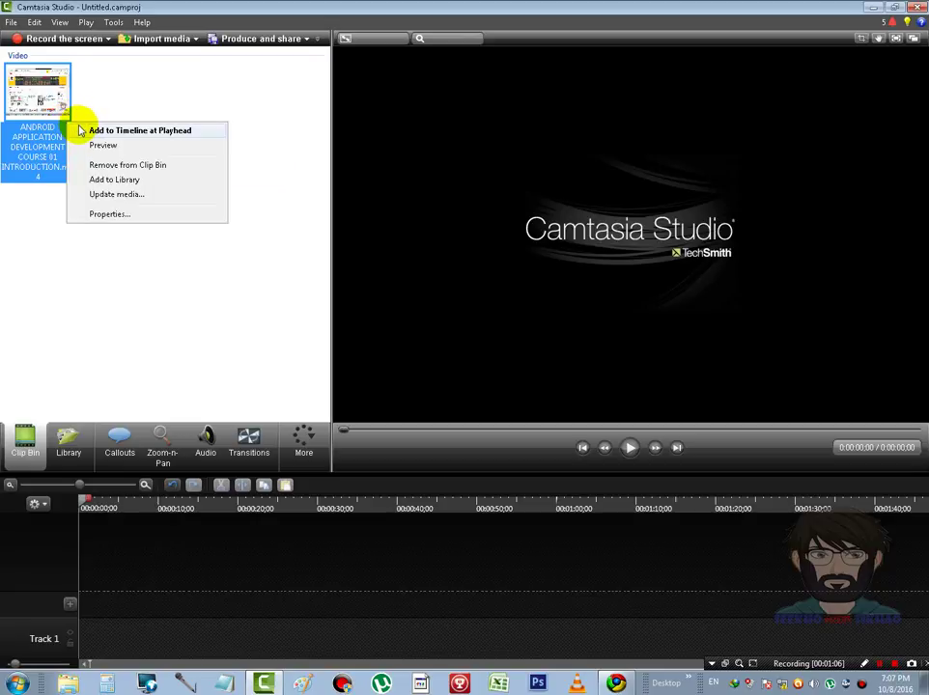
left_click(78, 128)
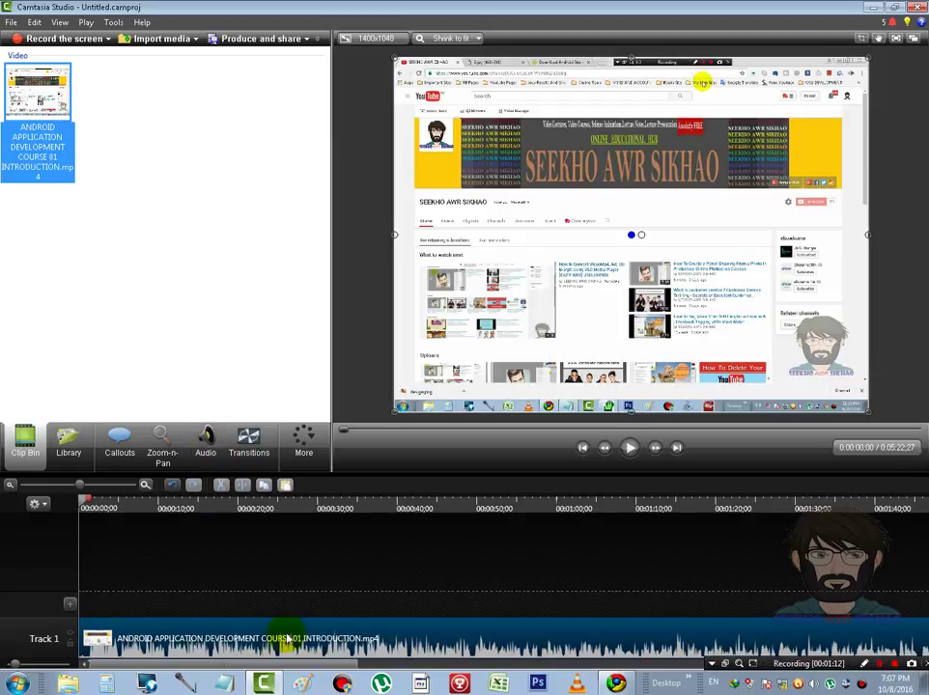
Step: Show the audio properties of the video clip on Track 1 and enable volume leveling
left_click(402, 649)
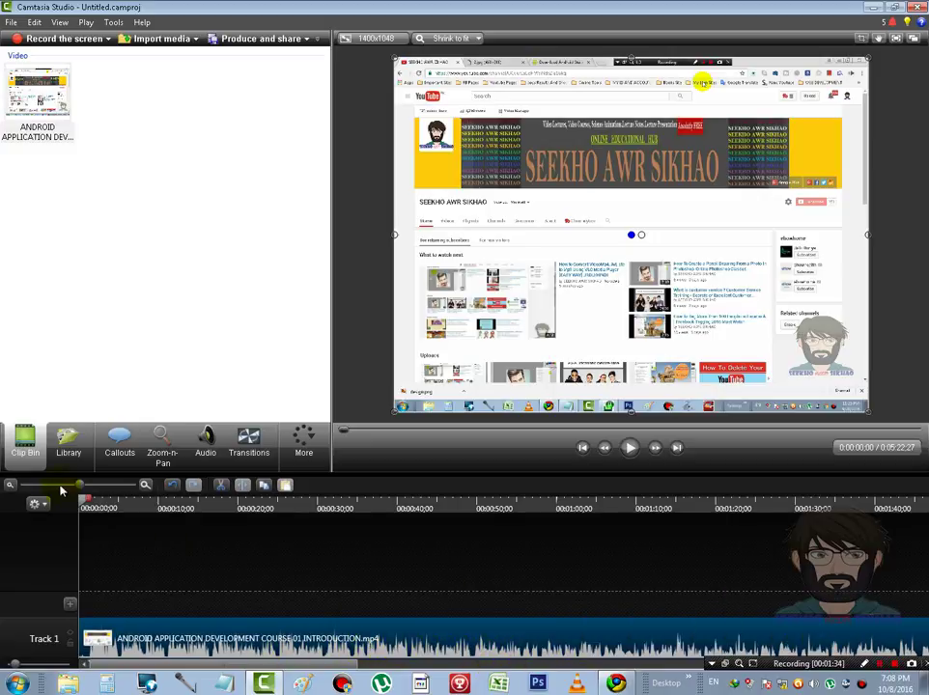
left_click(225, 569)
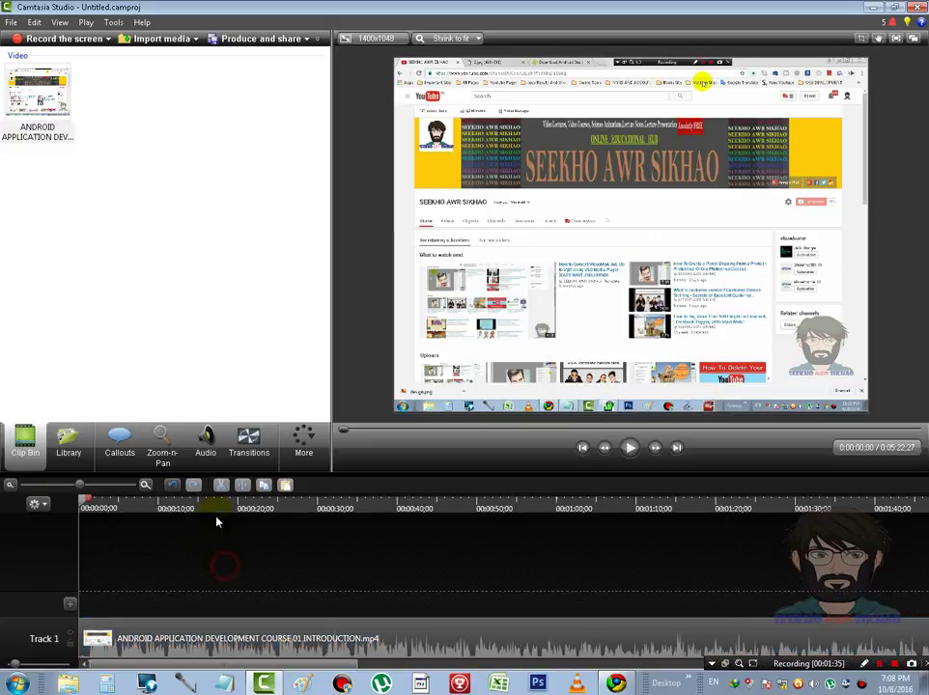
left_click(205, 447)
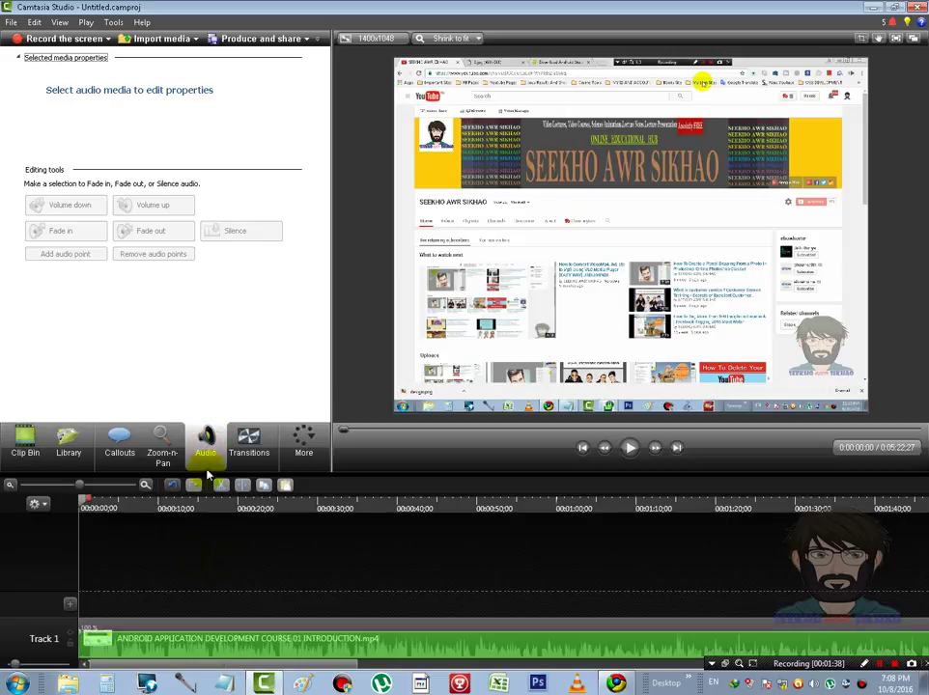
left_click(155, 630)
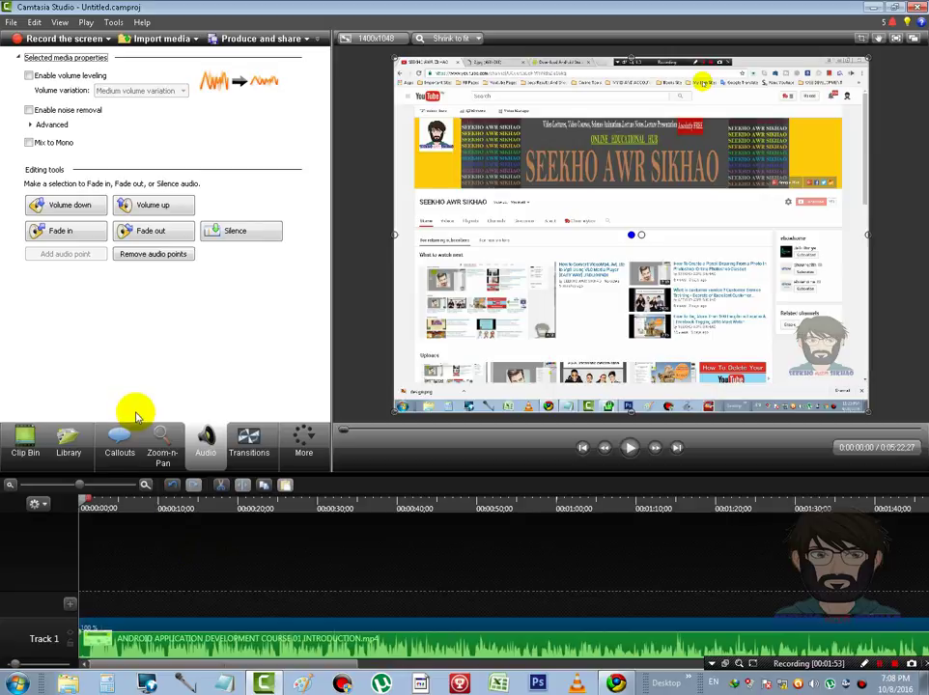
left_click(29, 76)
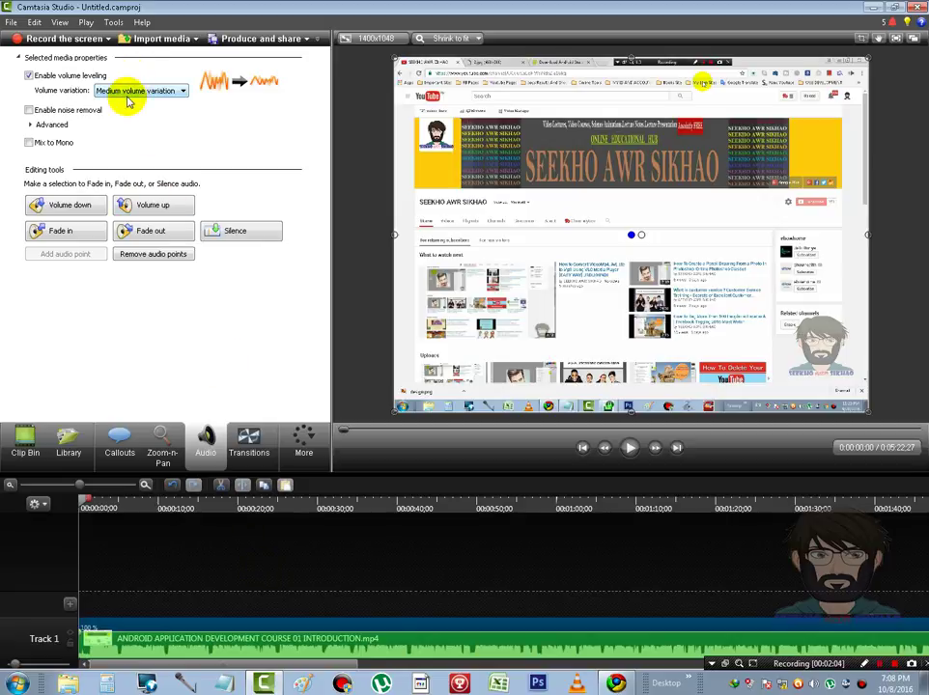
Step: Try the high, medium and custom volume variation settings, and return the clip to medium volume variation
left_click(182, 90)
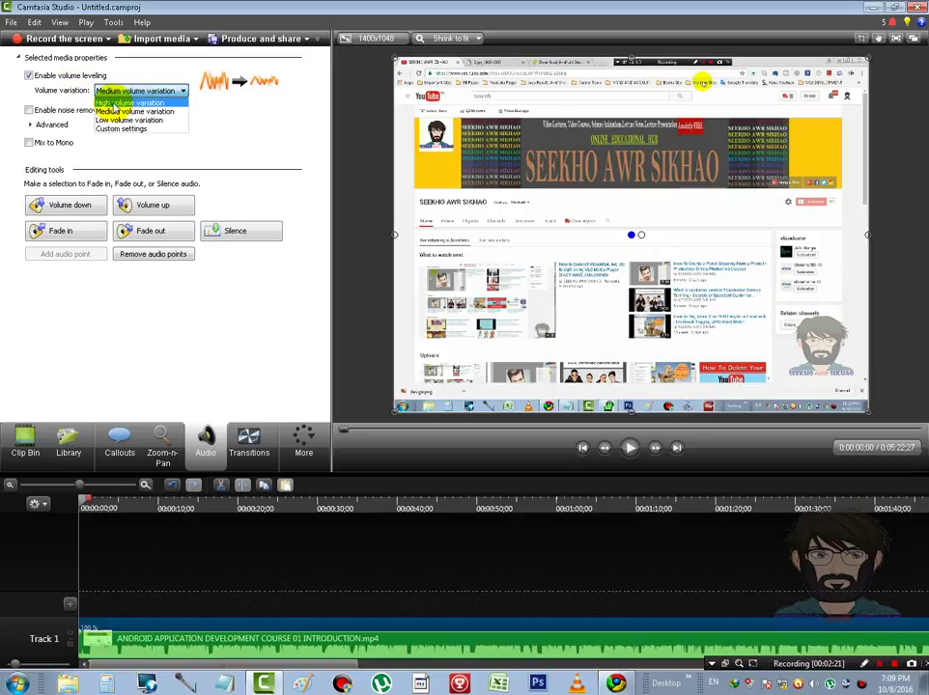
left_click(113, 103)
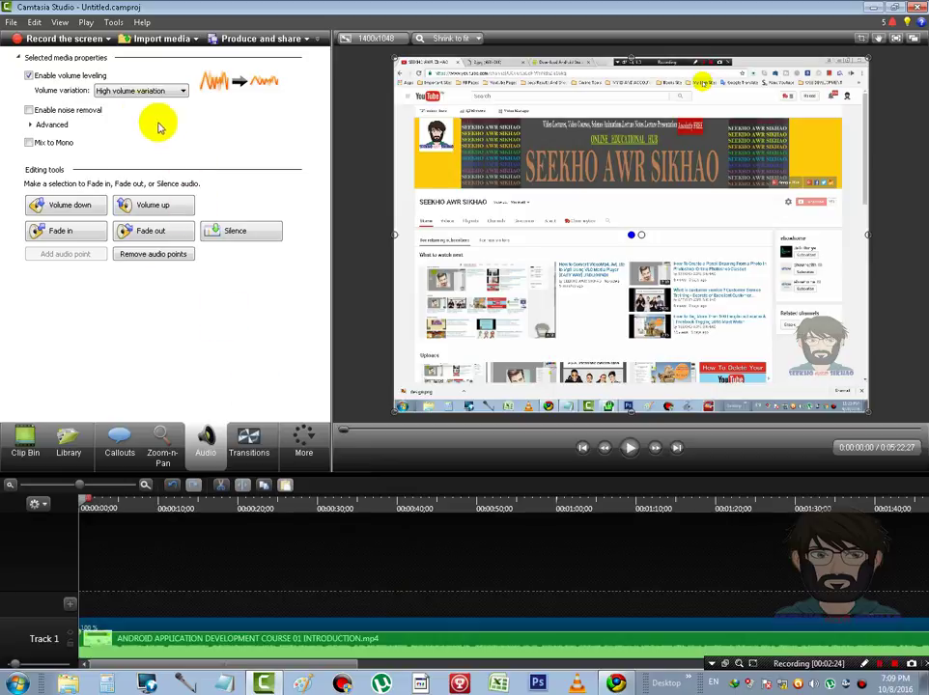
left_click(137, 93)
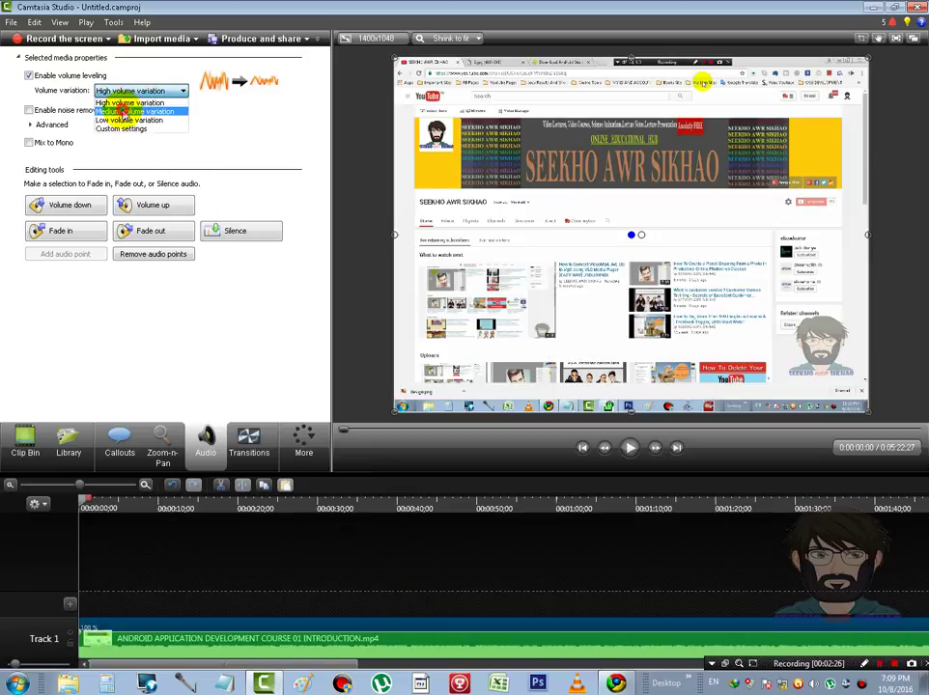
left_click(123, 109)
left_click(96, 90)
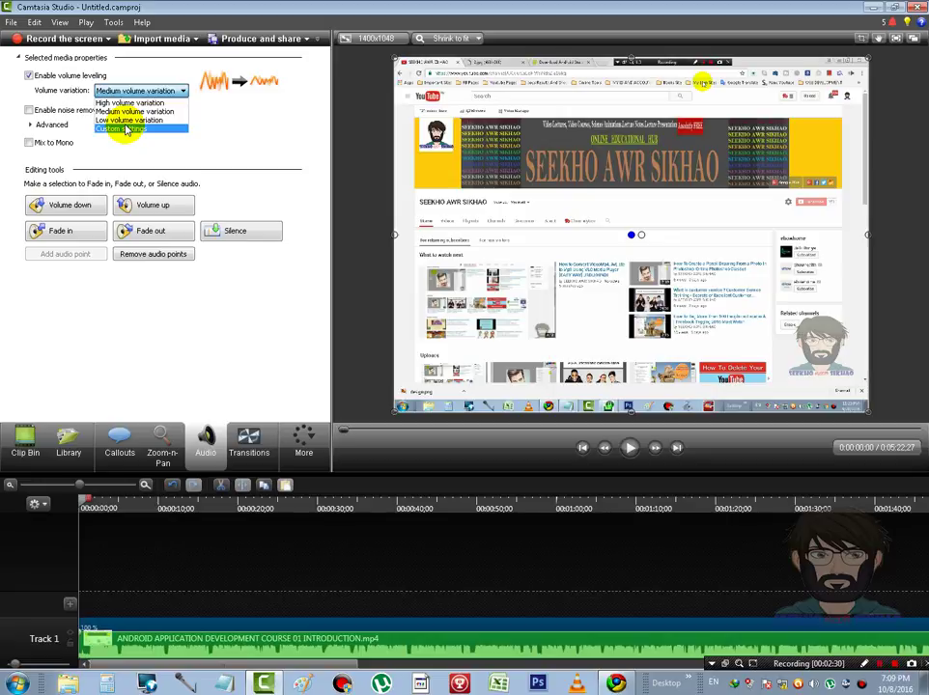
left_click(123, 129)
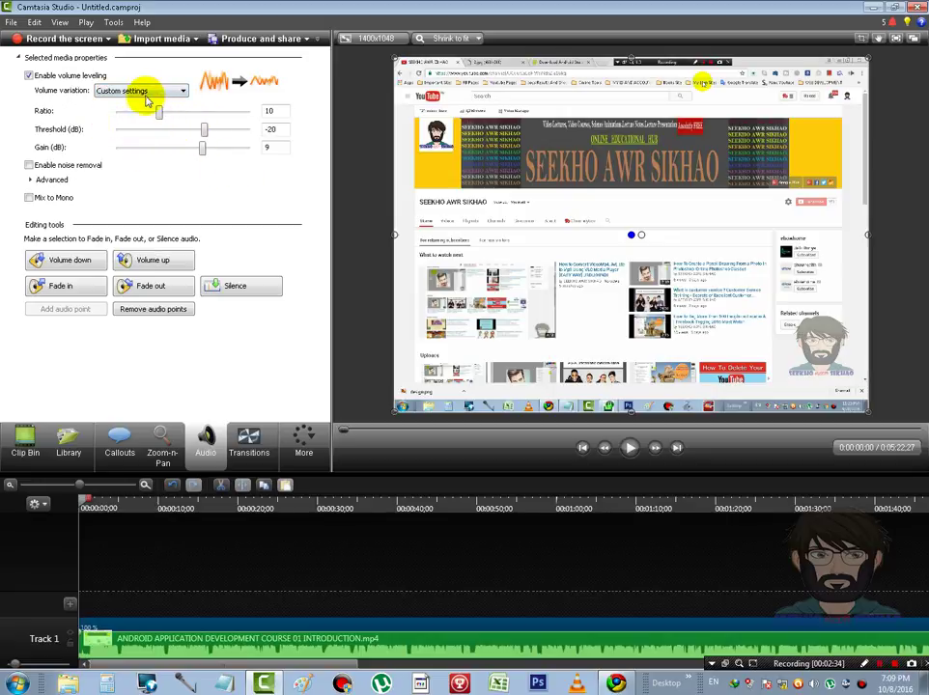
left_click(145, 91)
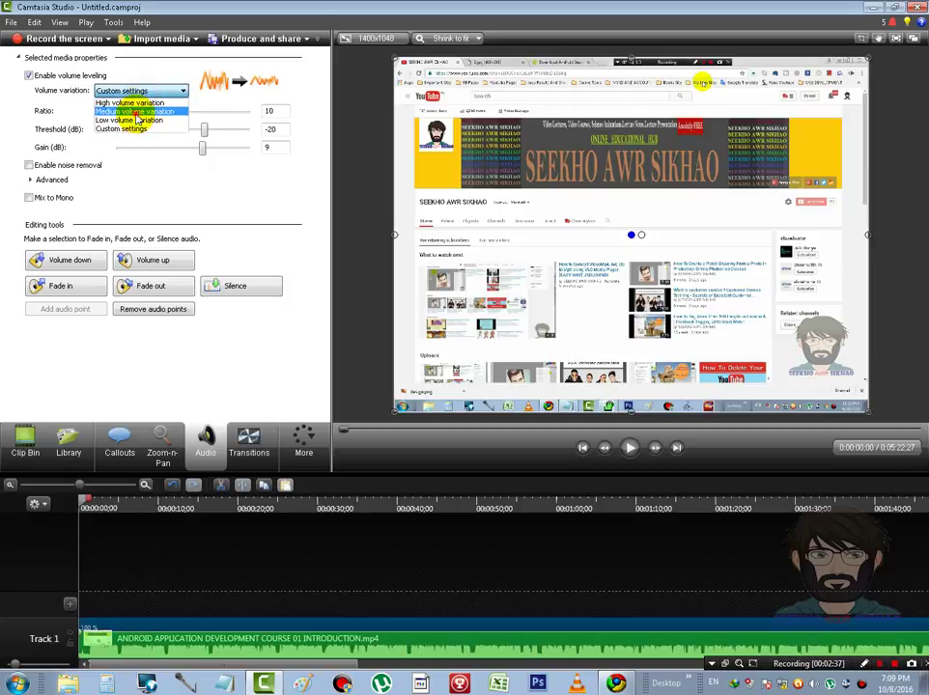
left_click(135, 112)
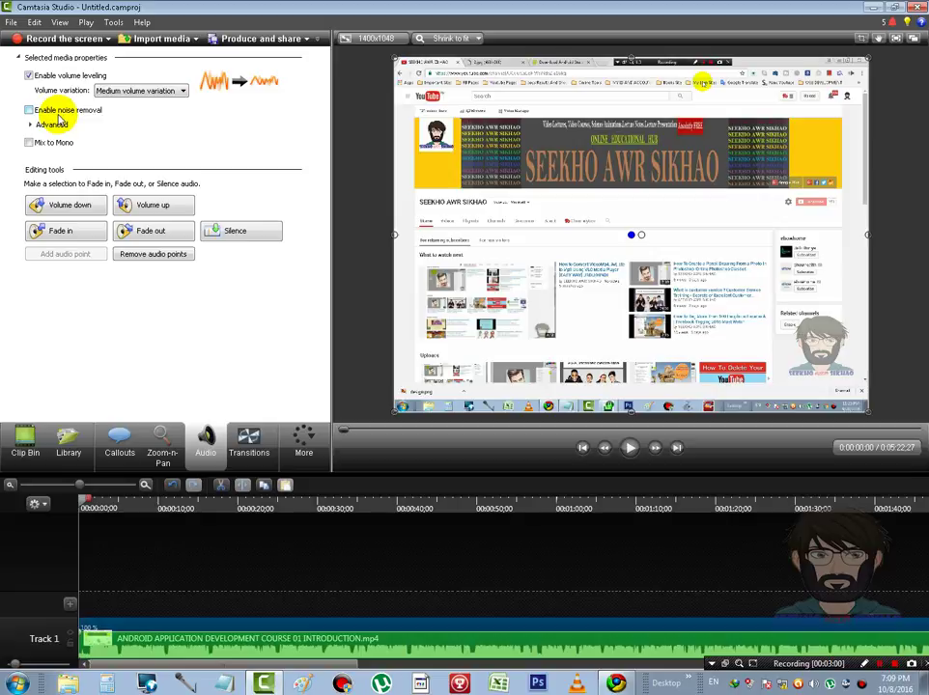
Step: Enable noise removal for the clip's audio and show its advanced settings
left_click(32, 112)
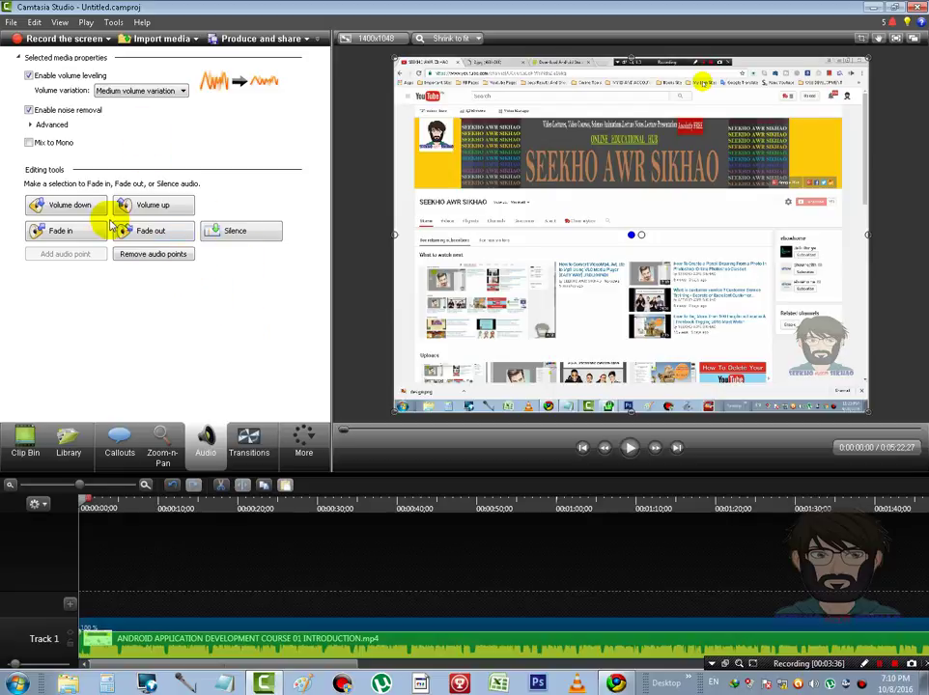
left_click(30, 124)
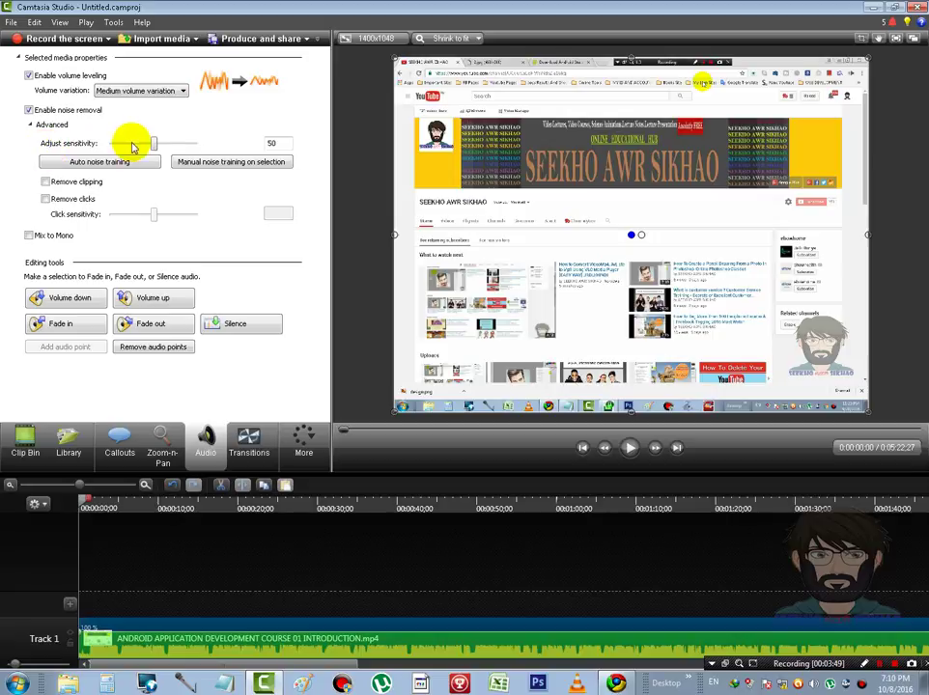
mouse_move(152, 143)
left_mouse_down()
mouse_move(164, 142)
mouse_move(150, 142)
mouse_move(155, 148)
left_mouse_up()
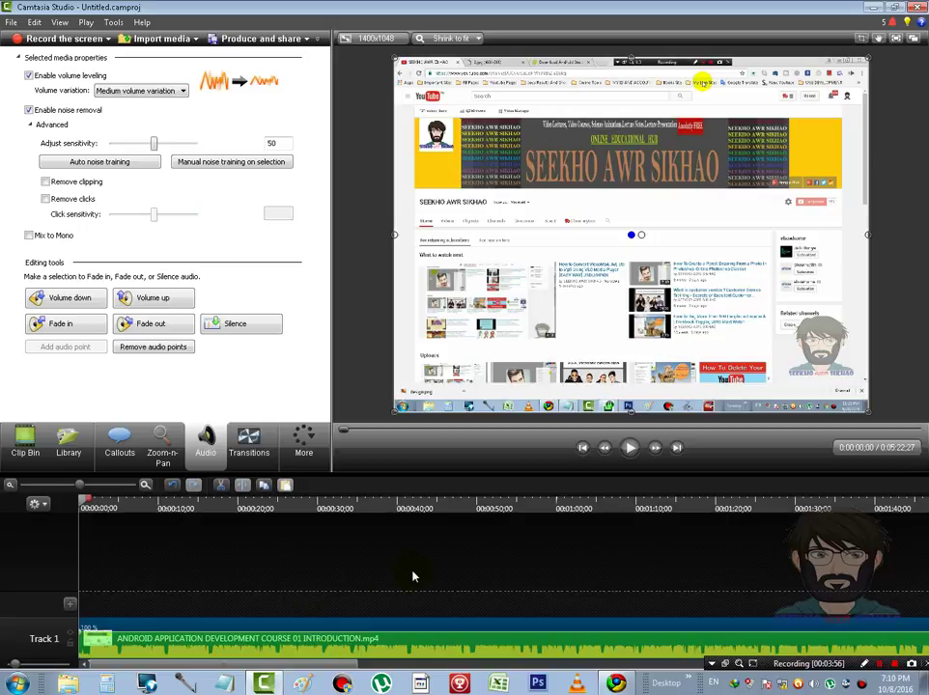
left_click(602, 449)
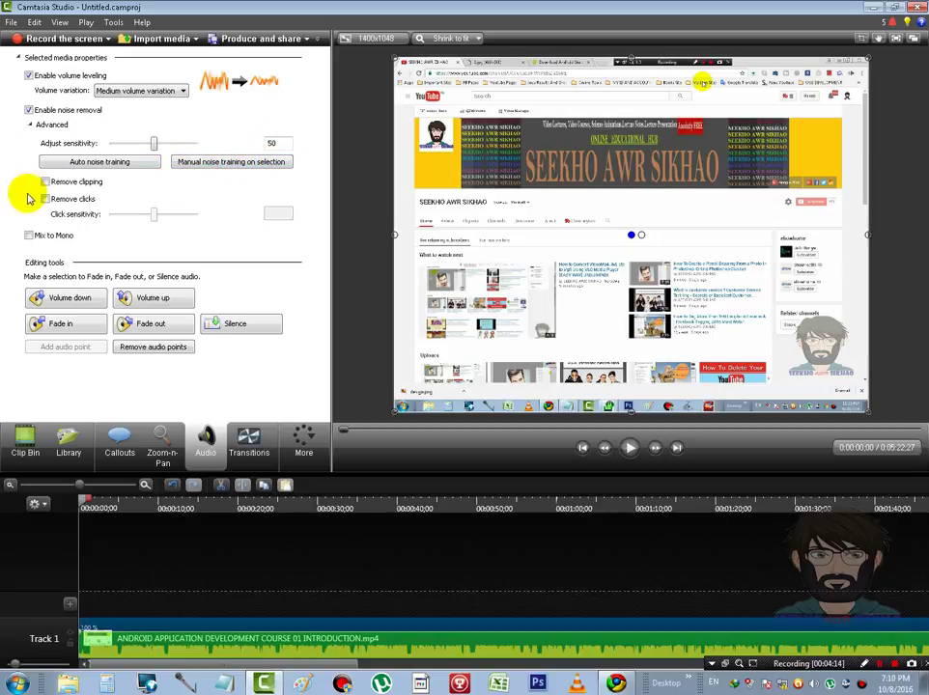
Step: Try the clipping and click removal options, leave both switched off and collapse the advanced noise removal settings
left_click(77, 182)
left_click(79, 184)
left_click(74, 199)
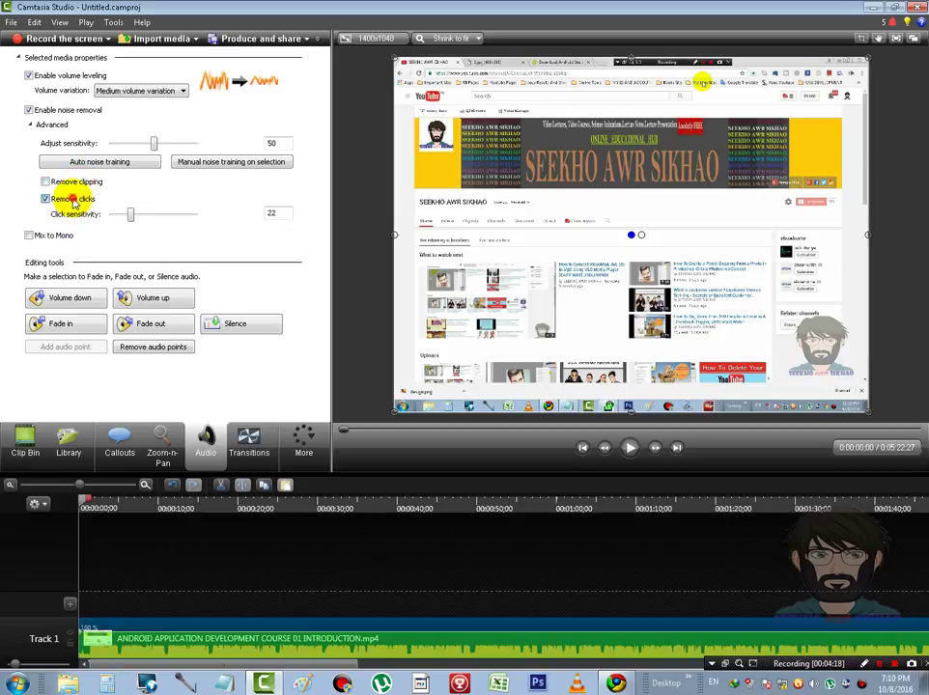
left_click(74, 200)
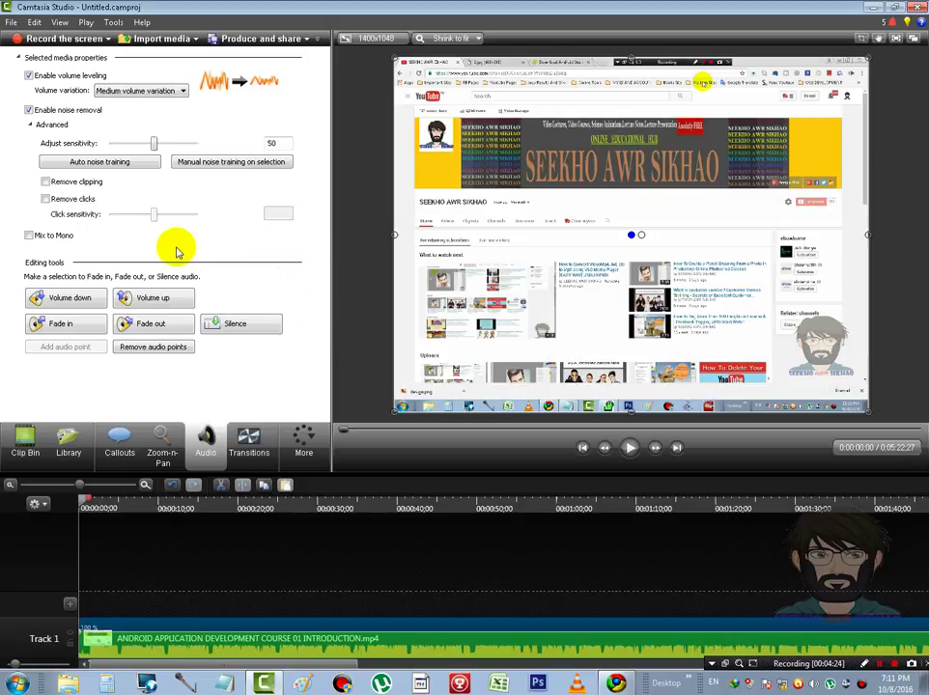
left_click(45, 199)
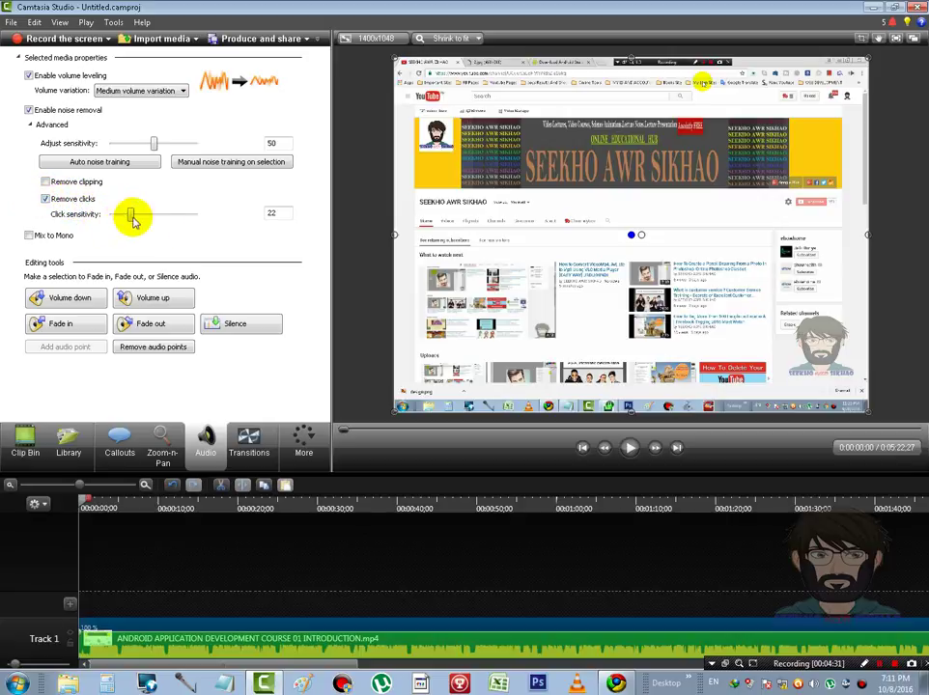
left_click(45, 199)
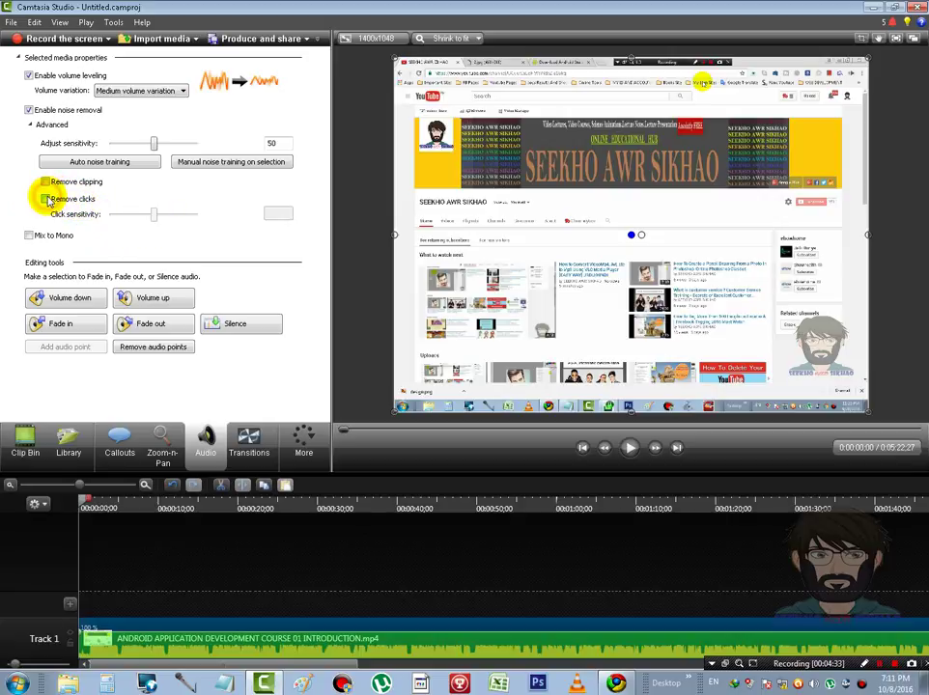
left_click(31, 126)
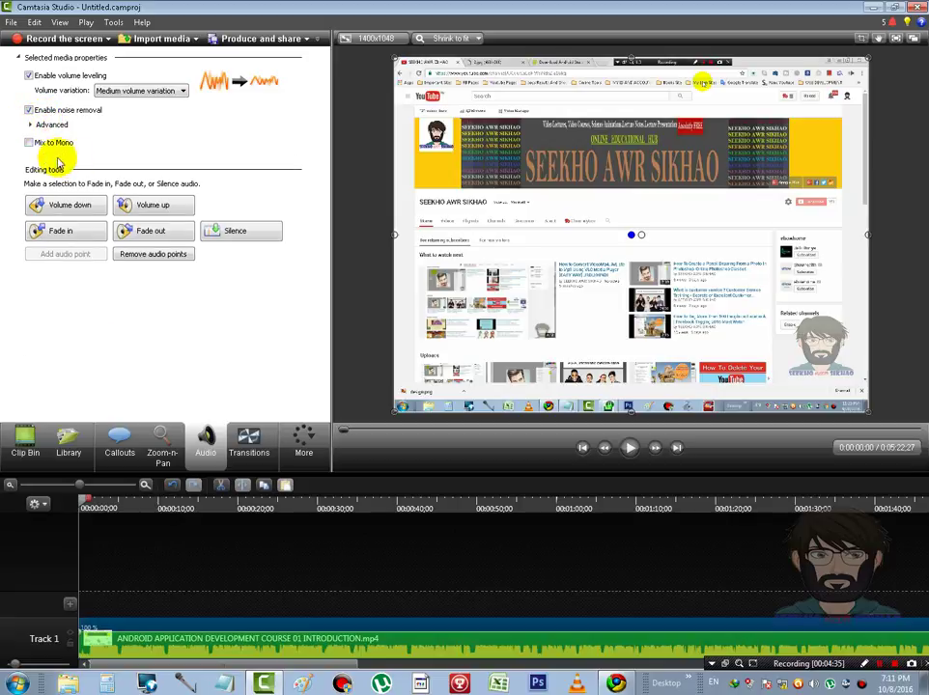
Step: Enable mixing the clip's audio to mono
left_click(30, 143)
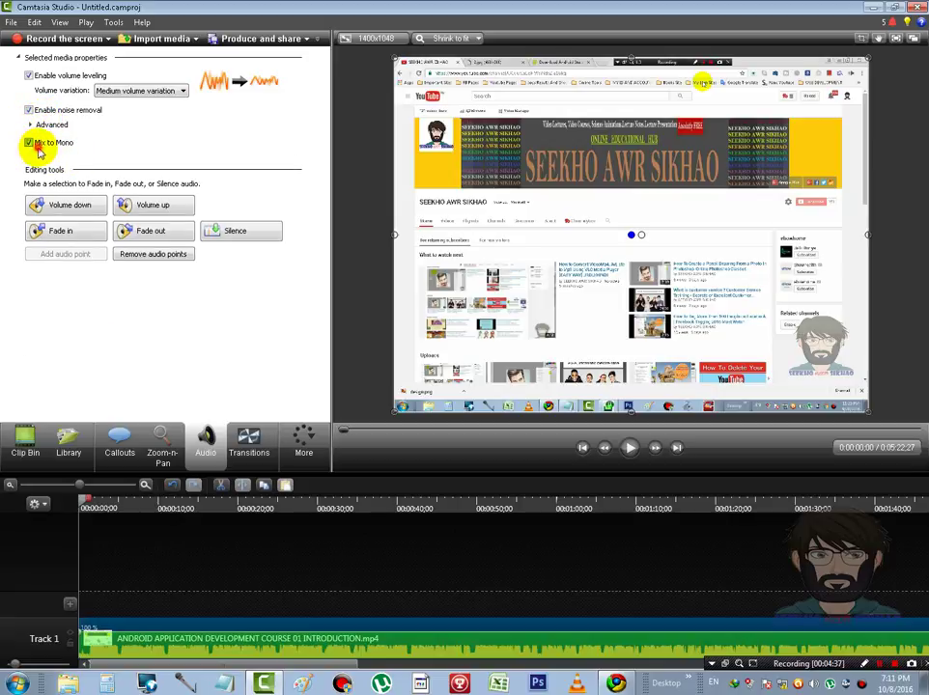
Step: Switch off mixing the clip's audio to mono, and try raising and lowering the clip's volume
left_click(39, 148)
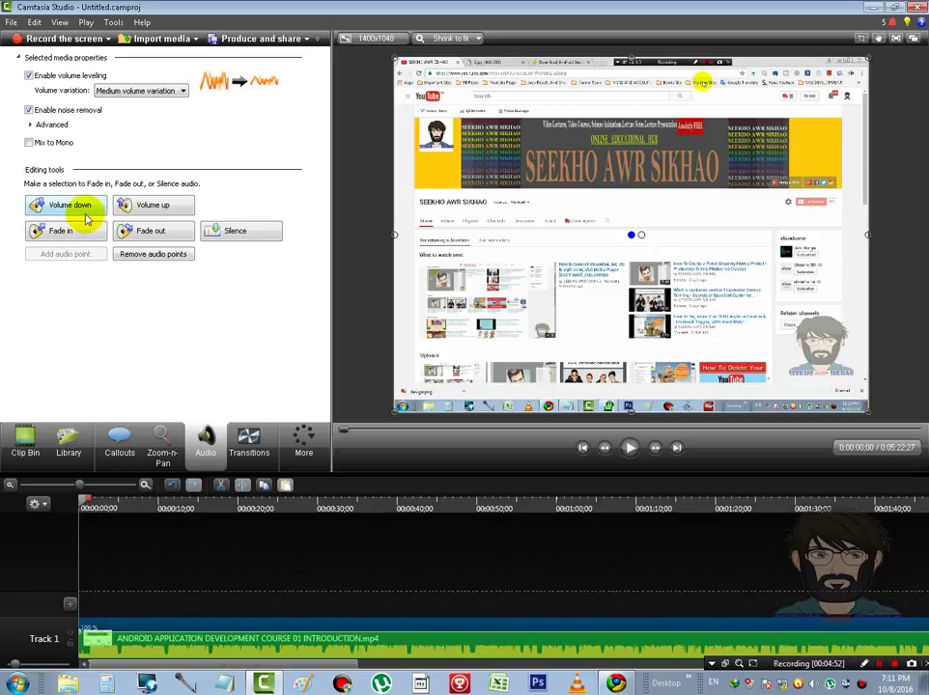
left_click(151, 216)
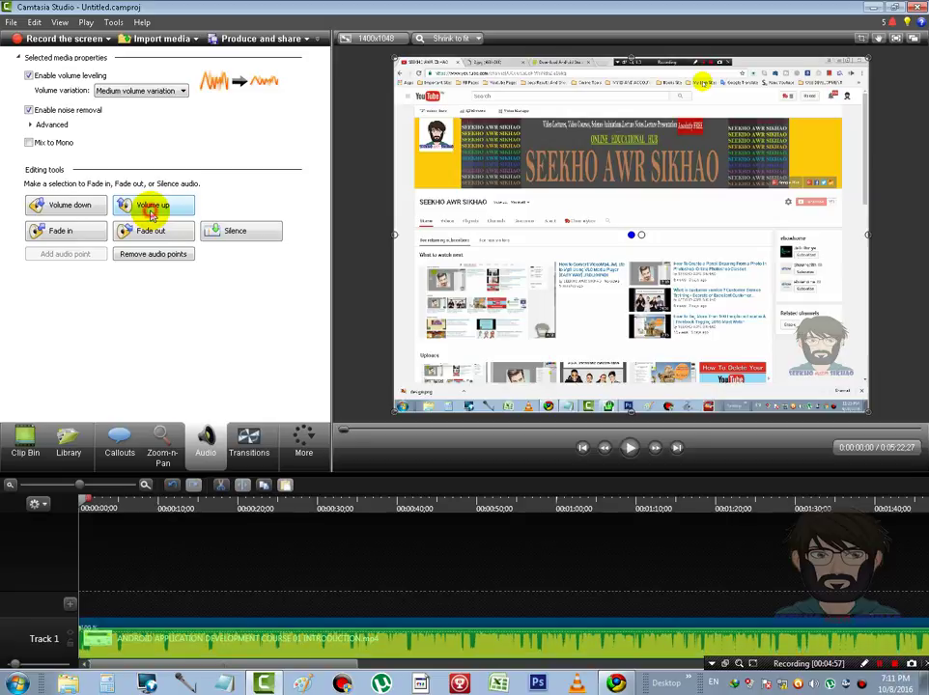
left_click(75, 207)
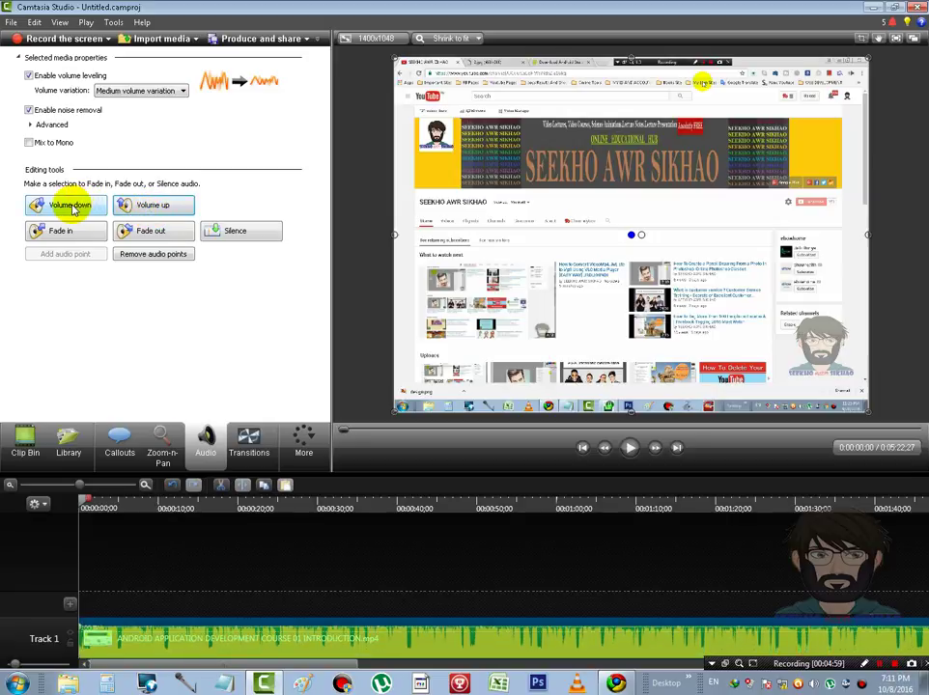
left_click(76, 207)
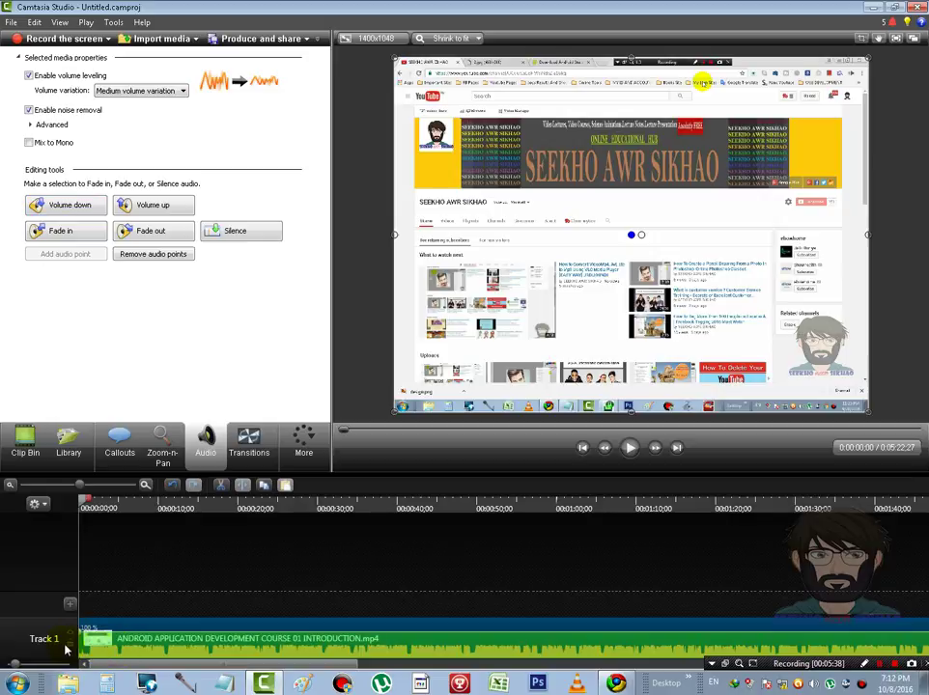
Step: Add a fade-in and a fade-out to the clip's audio and adjust the audio point at the end of the fade-in
left_click(62, 233)
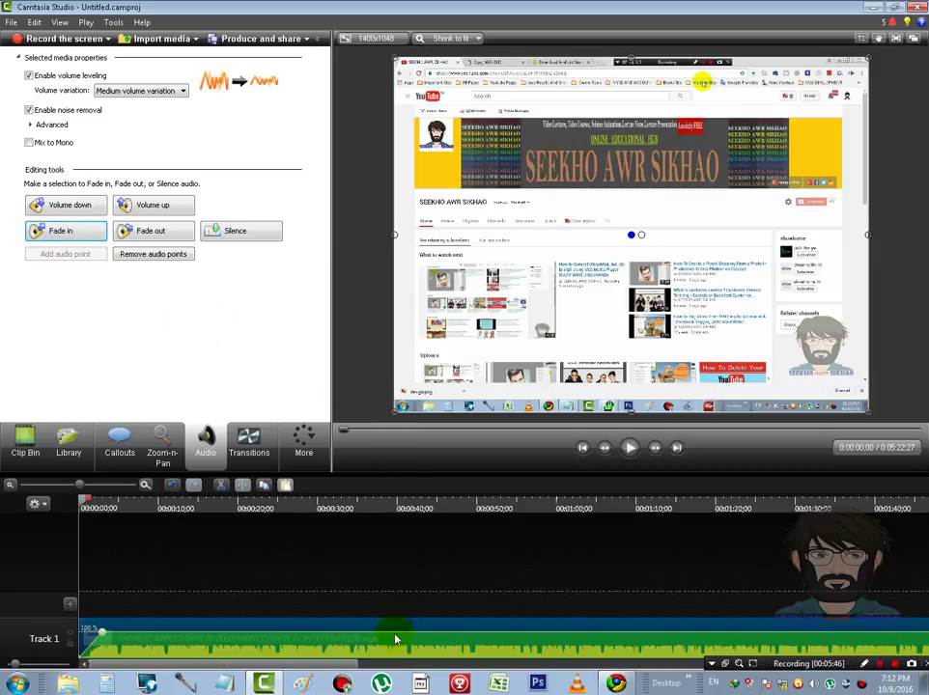
left_click(156, 235)
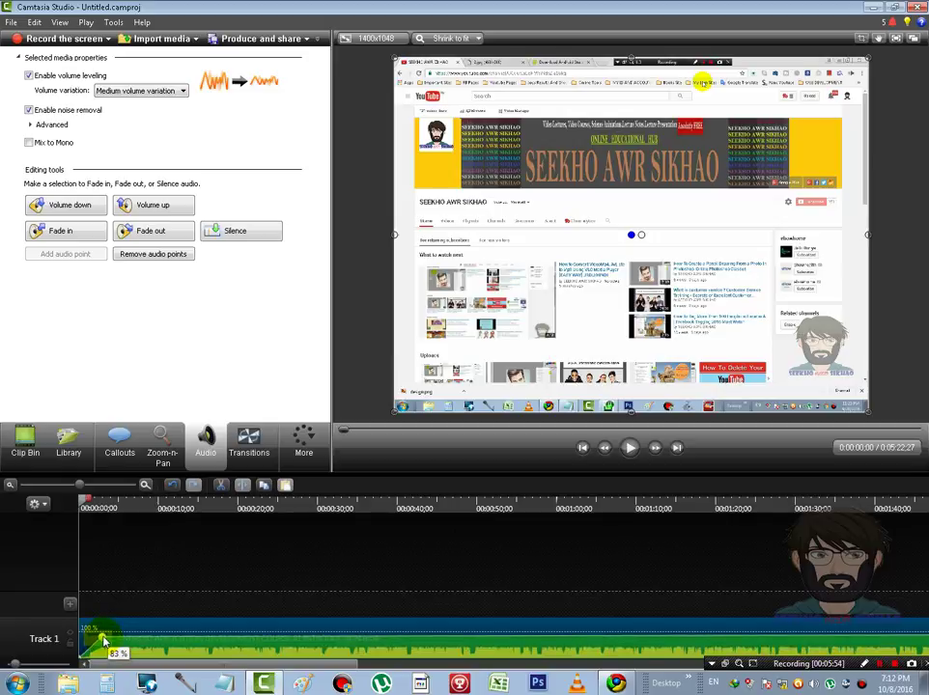
left_click_drag(104, 638, 106, 636)
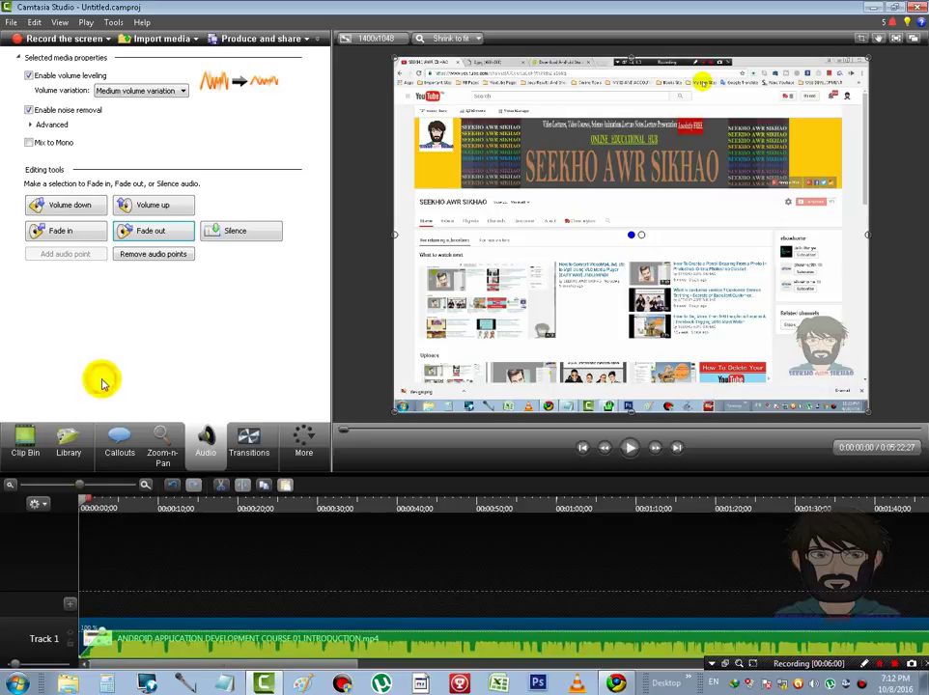
left_click(209, 630)
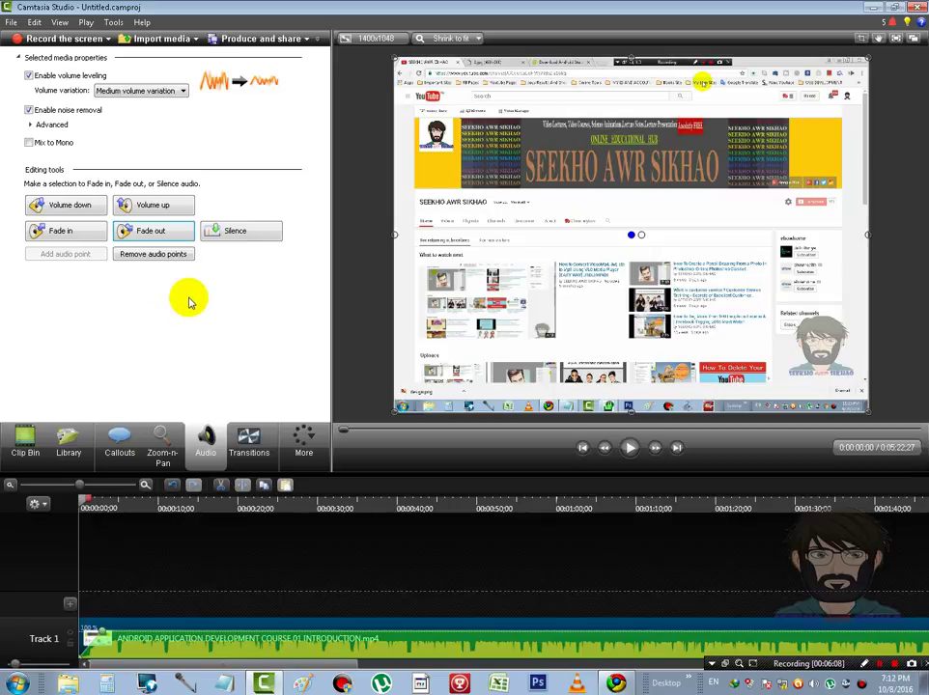
Step: Separate the video and audio of the clip on Track 1
left_click(25, 439)
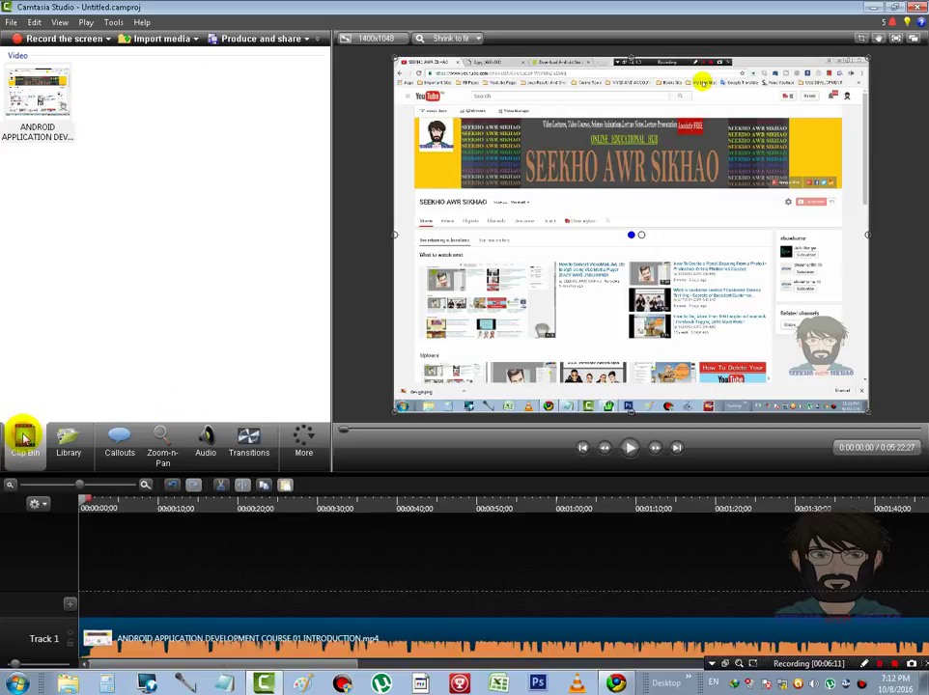
left_click(269, 633)
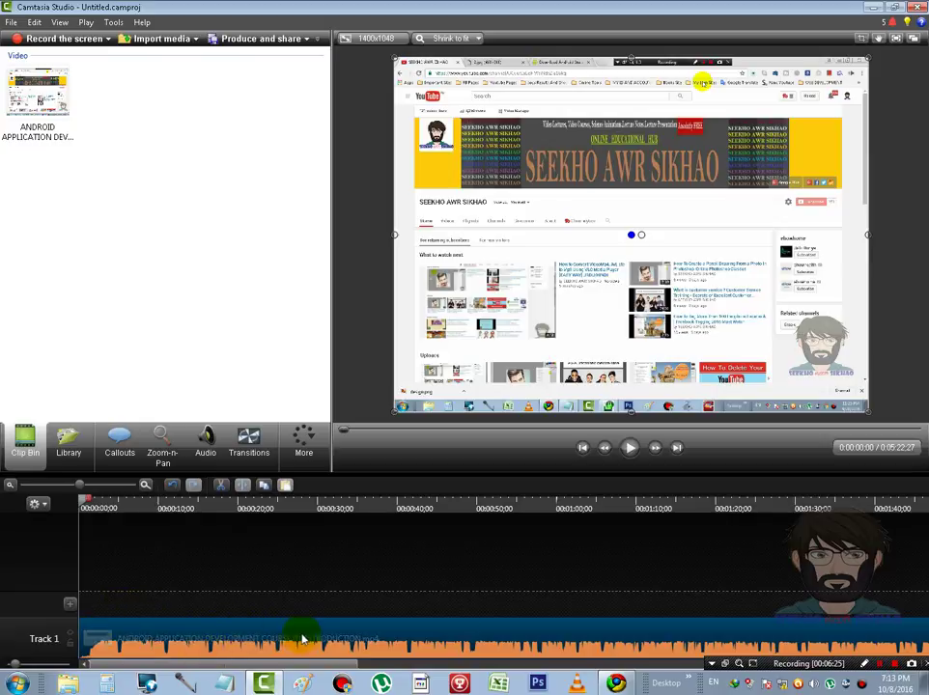
right_click(250, 634)
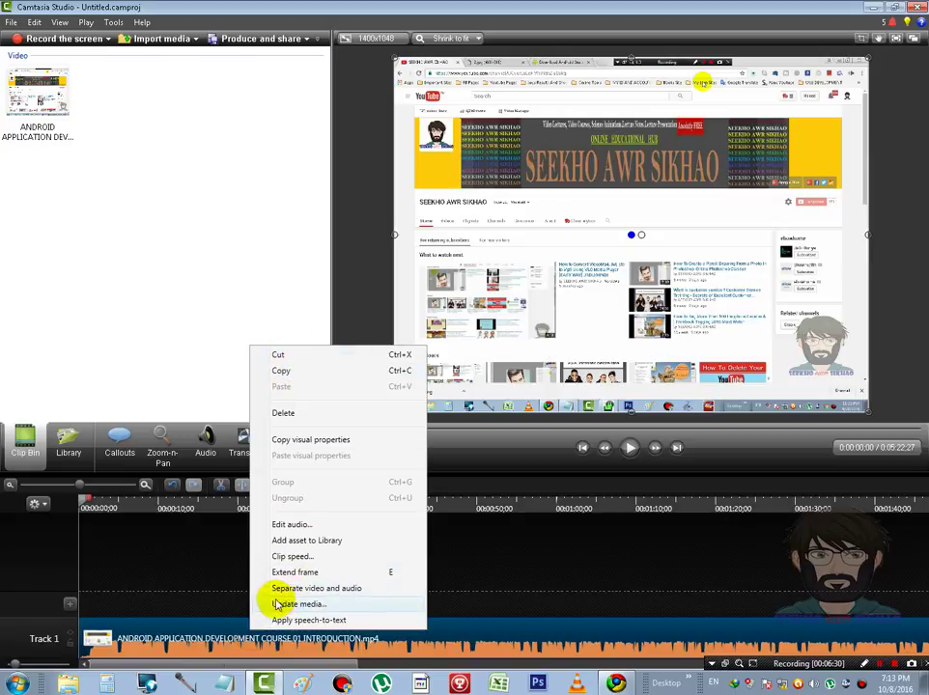
left_click(337, 593)
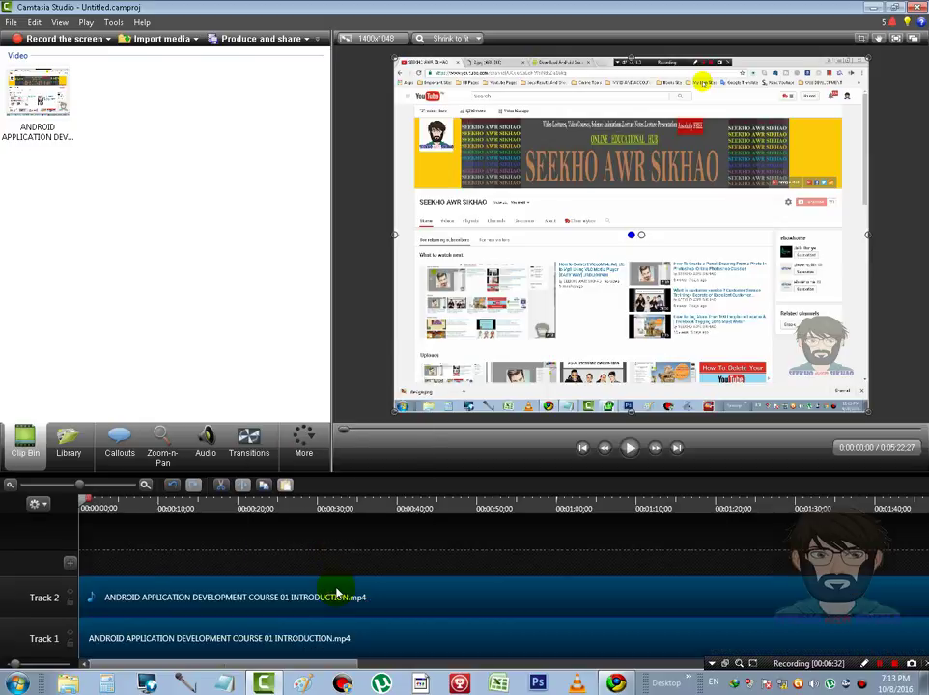
Step: Delete the separated audio clip from Track 2
left_click(204, 651)
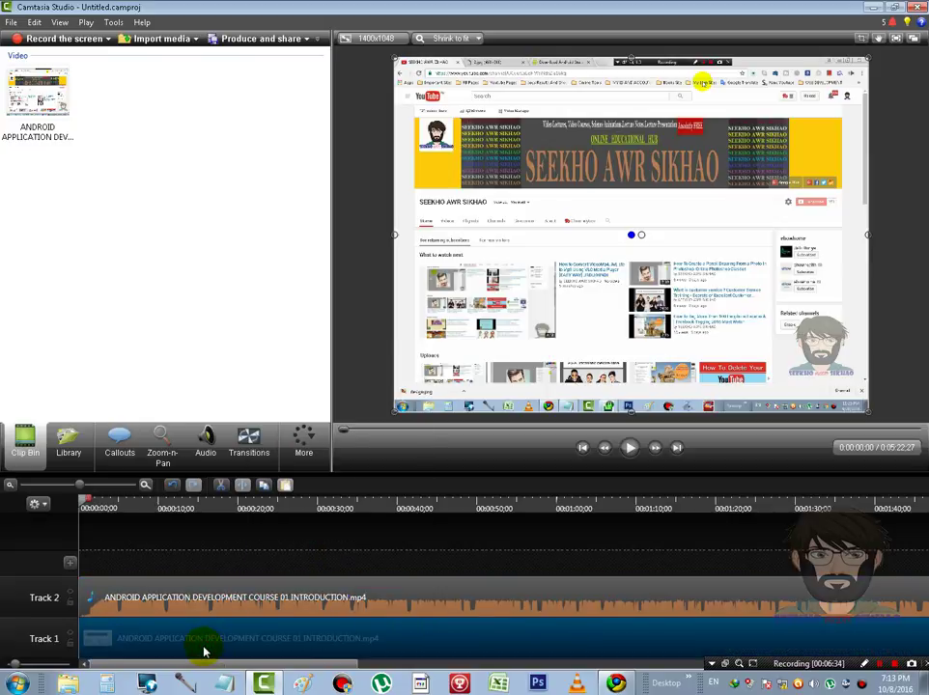
left_click(136, 606)
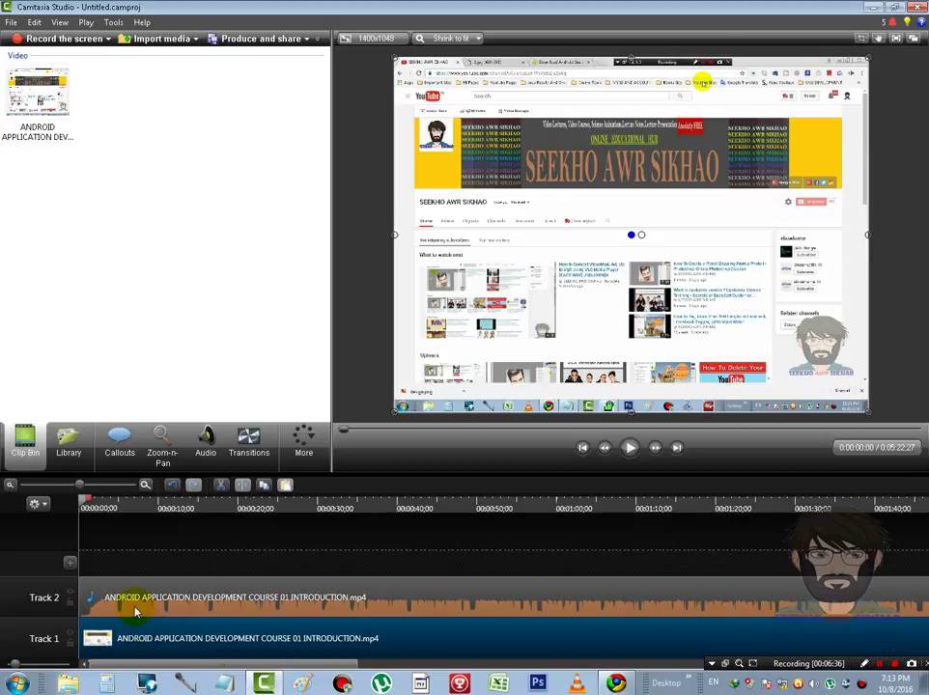
right_click(144, 586)
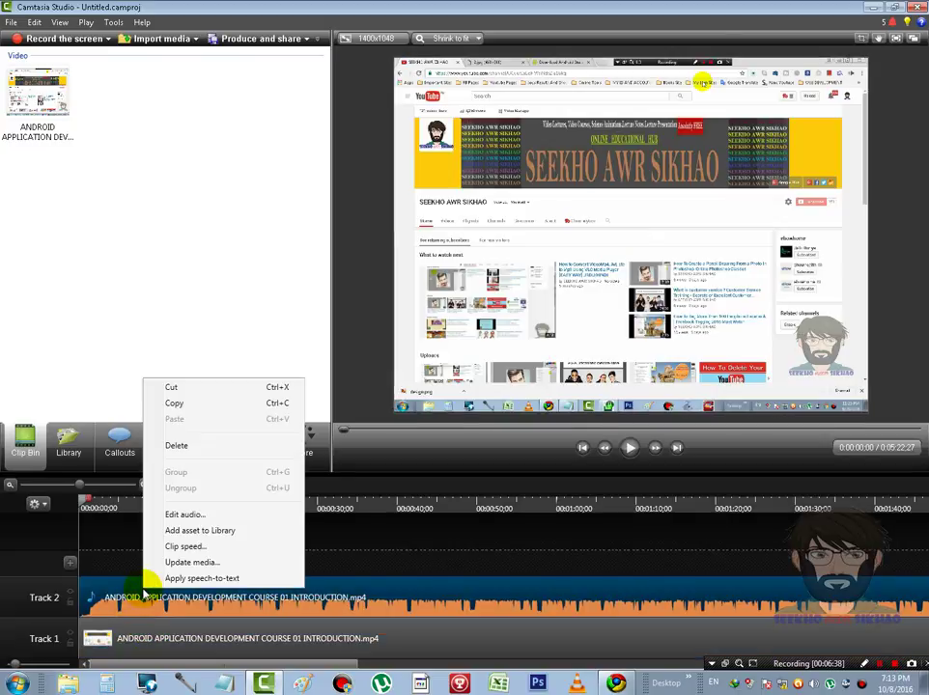
left_click(180, 443)
Step: Play the video on Track 1 briefly from the start and move the playhead to 0:00:52;08
left_click(175, 642)
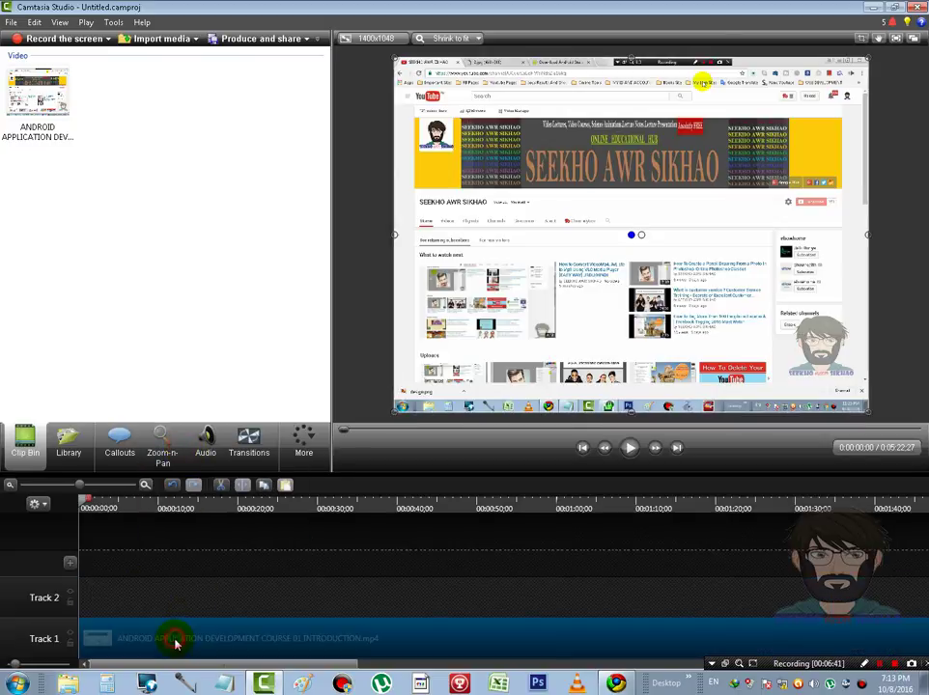
left_click(629, 447)
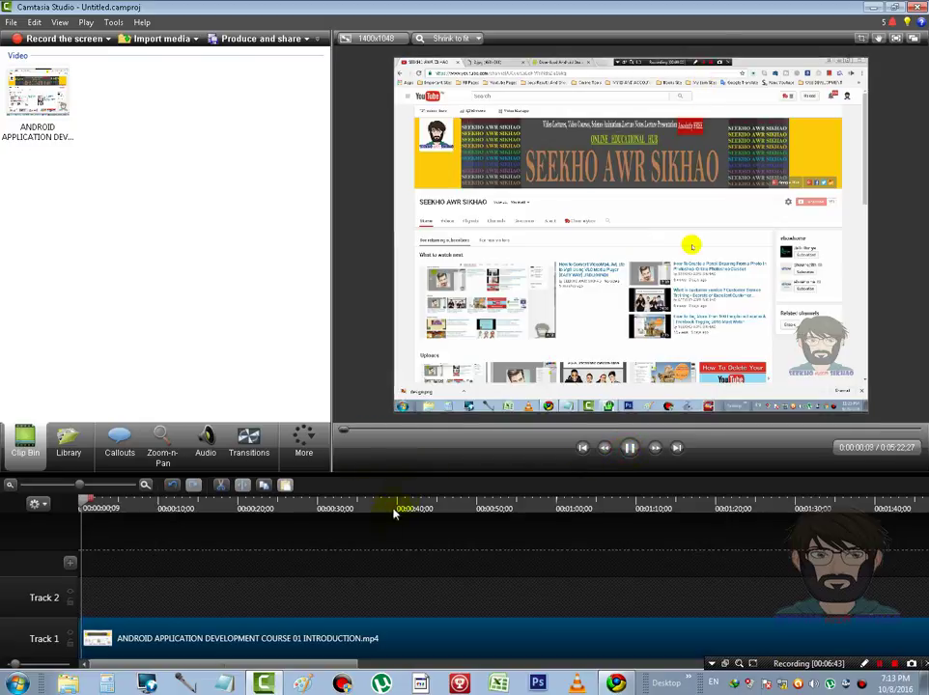
left_click(496, 506)
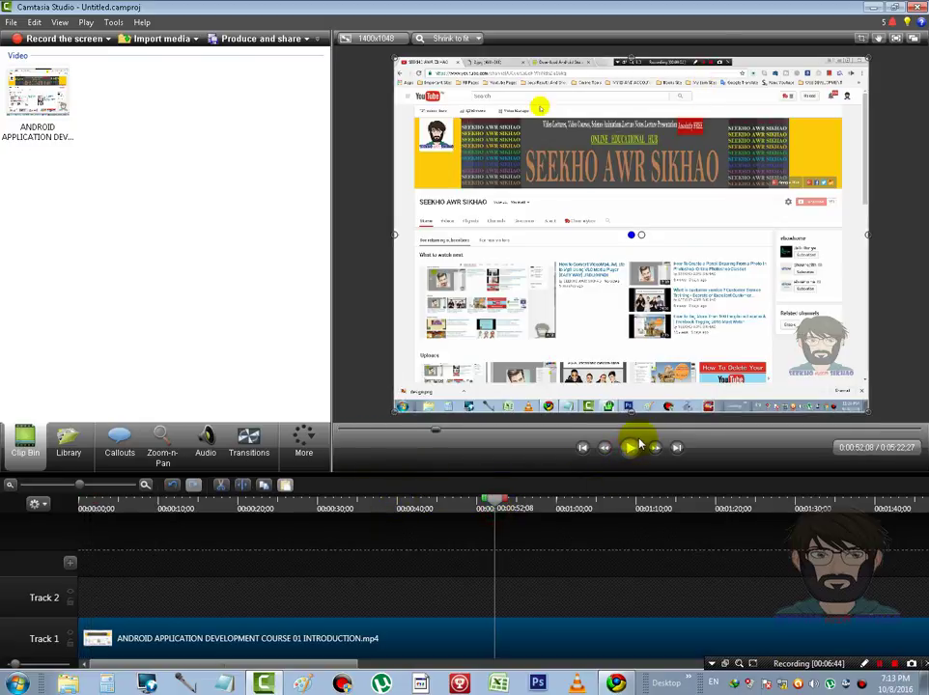
Step: Undo the audio deletion and the separation, and separate the clip's video and audio again
left_click(385, 638)
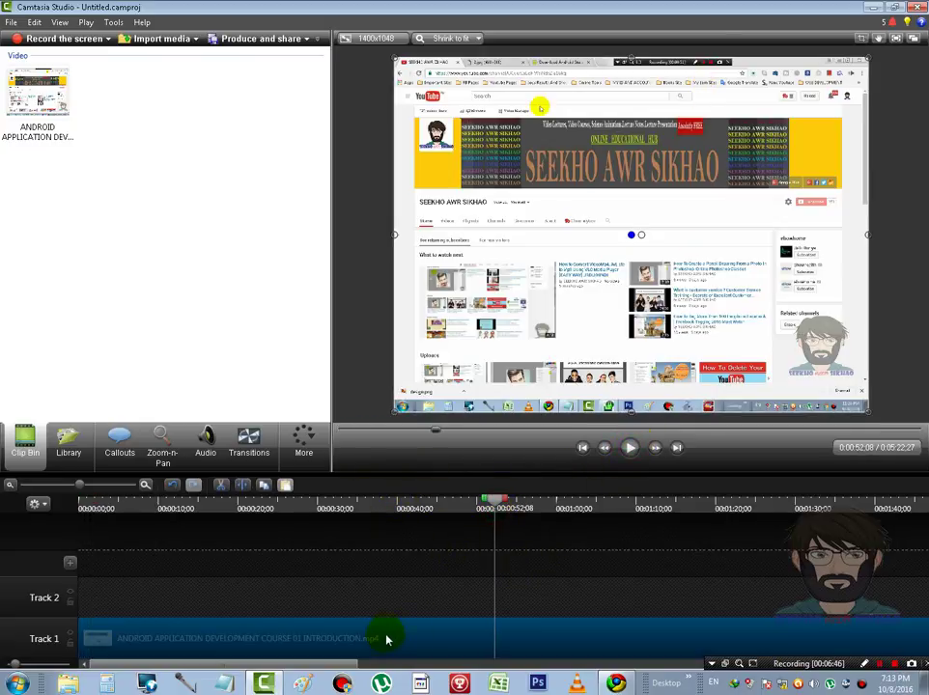
right_click(386, 639)
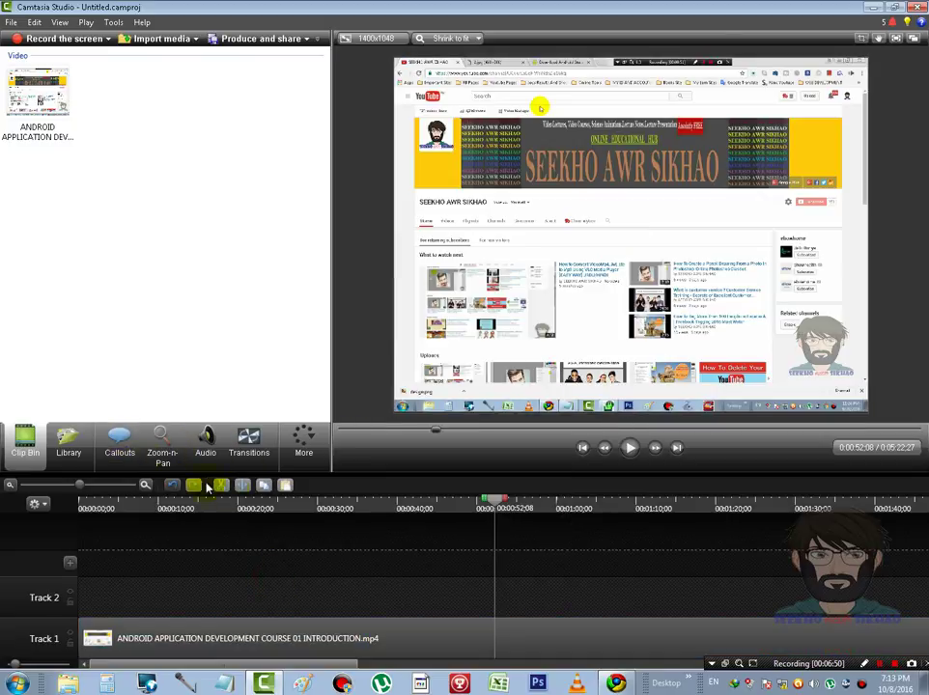
left_click(162, 639)
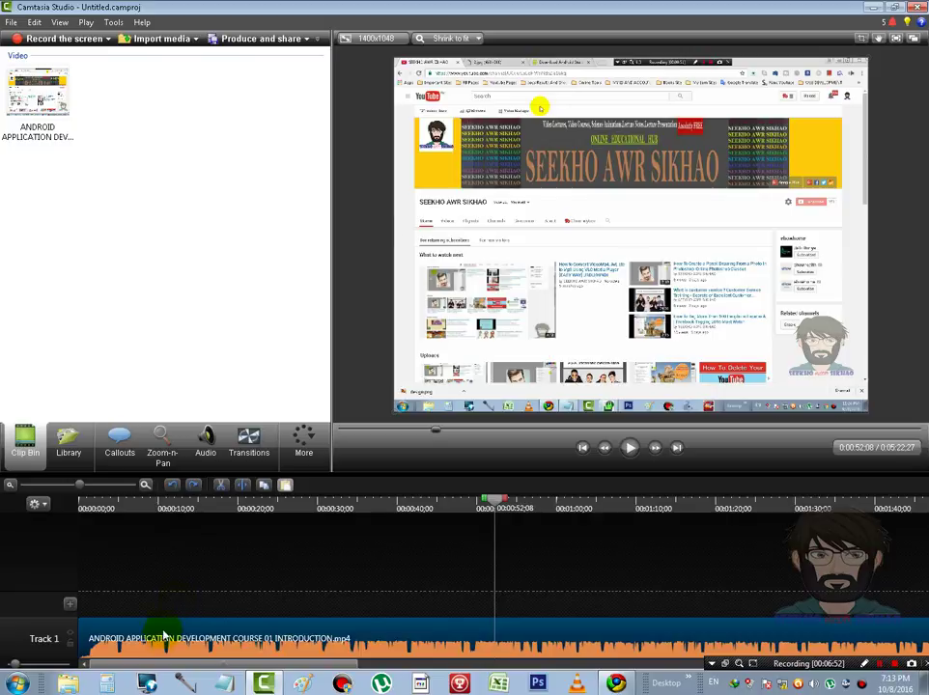
right_click(162, 643)
left_click(212, 599)
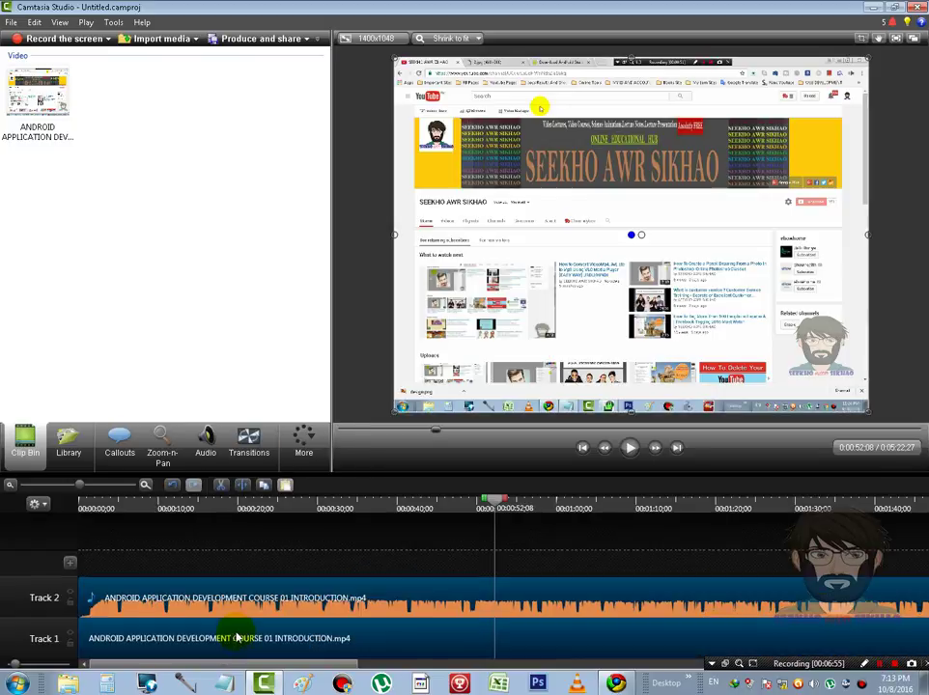
Step: Delete the video clip from Track 1, leaving the audio on Track 2, and undo the deletion
left_click(145, 638)
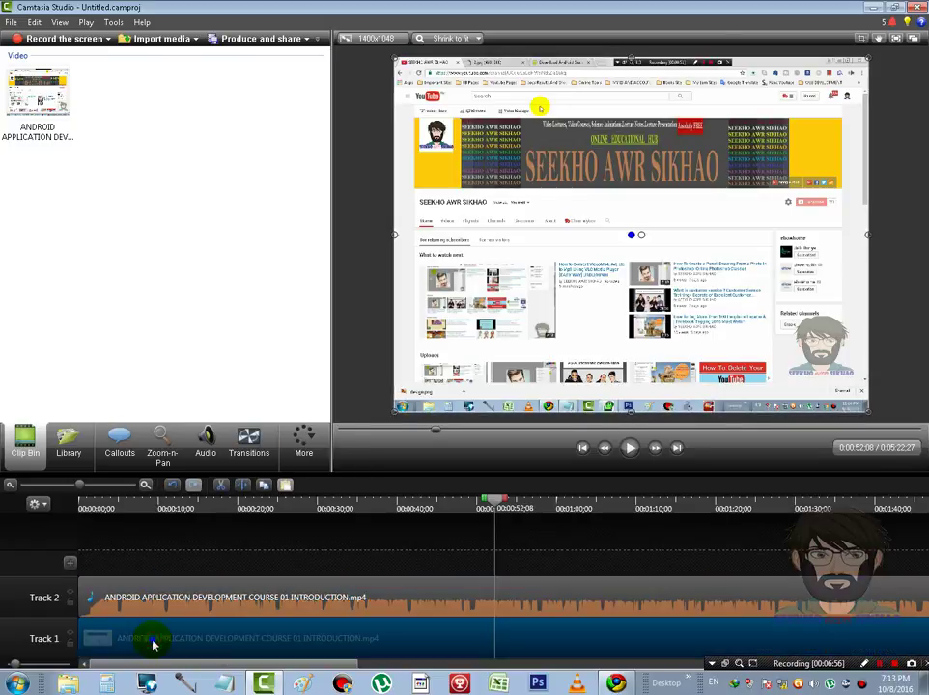
right_click(154, 645)
left_click(184, 422)
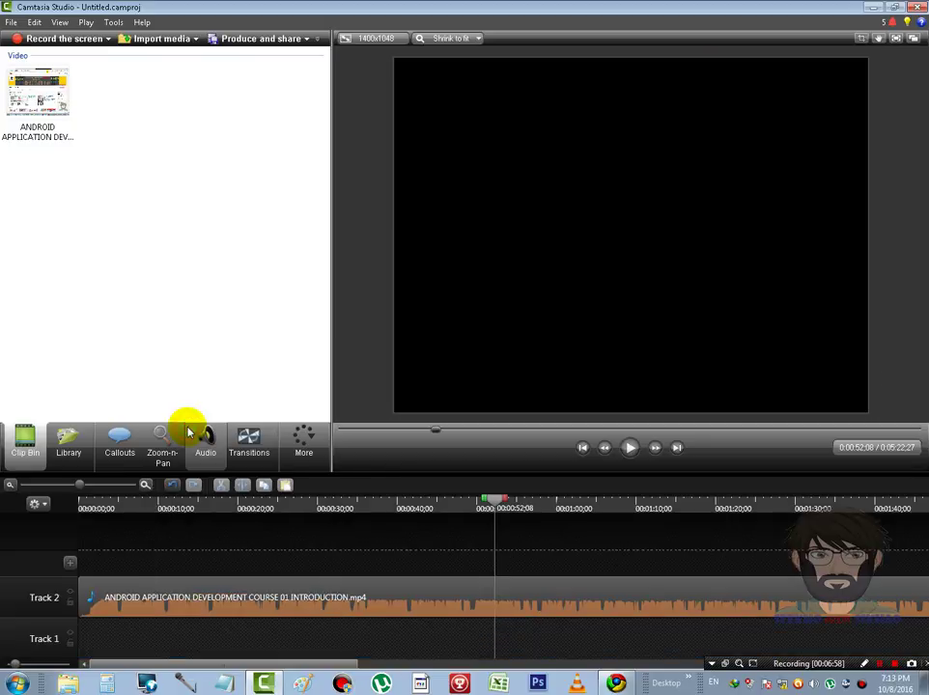
left_click(194, 614)
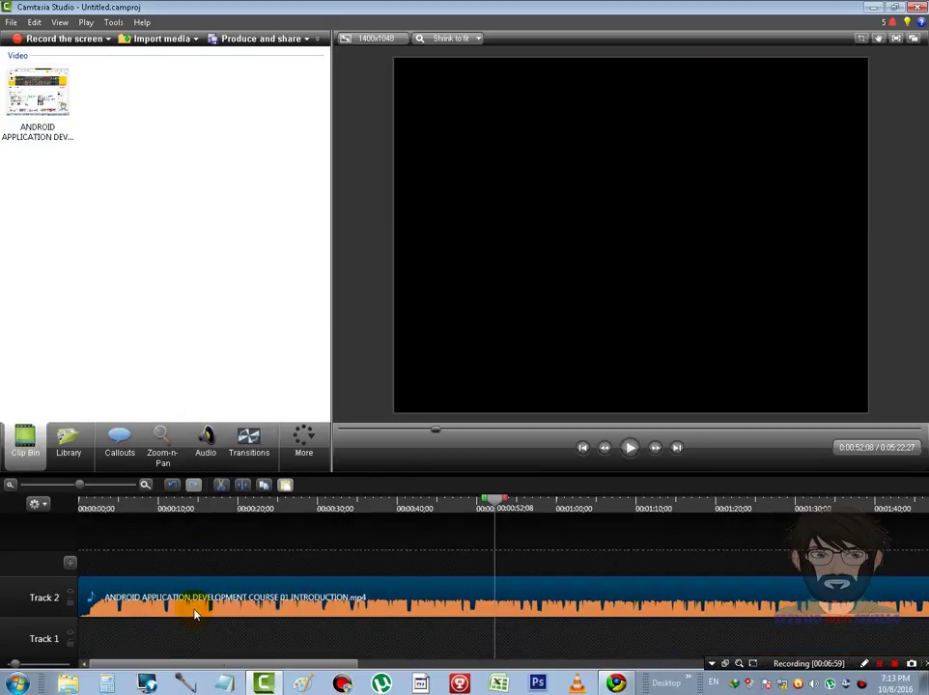
left_click(172, 486)
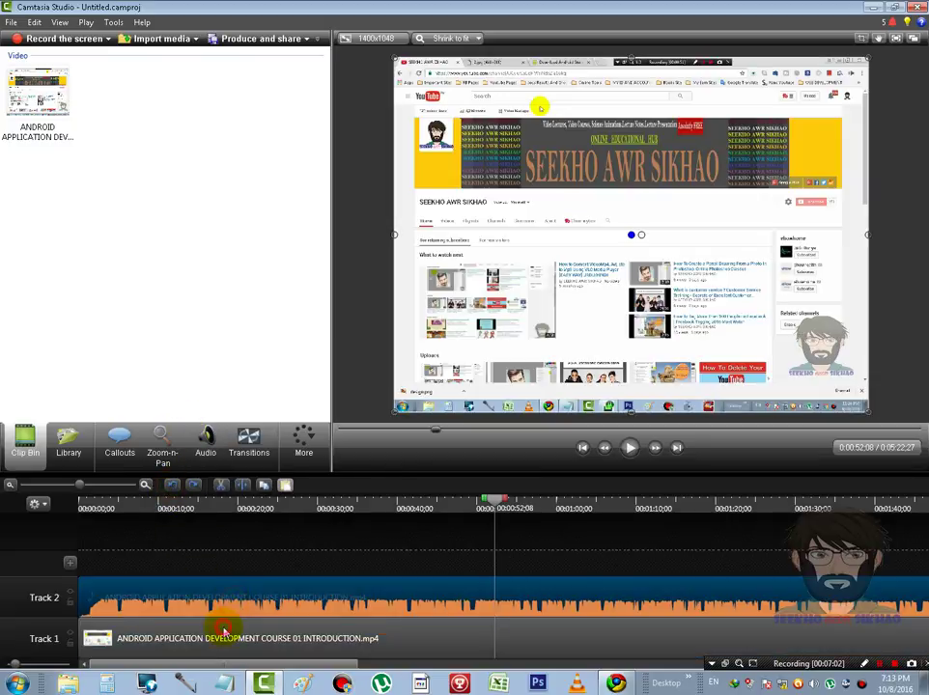
left_click(201, 595)
right_click(201, 632)
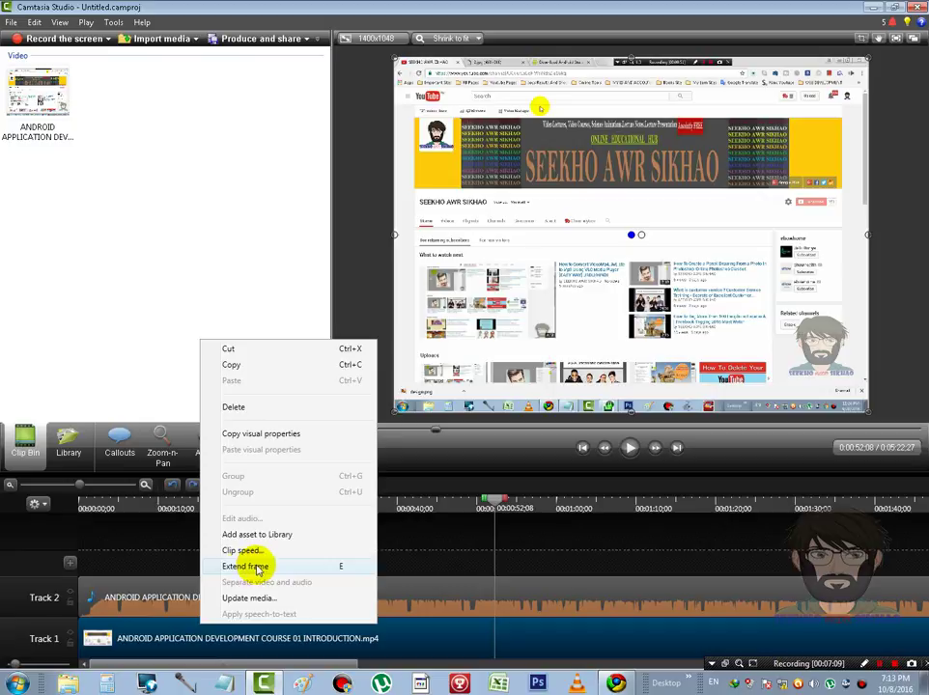
left_click(138, 588)
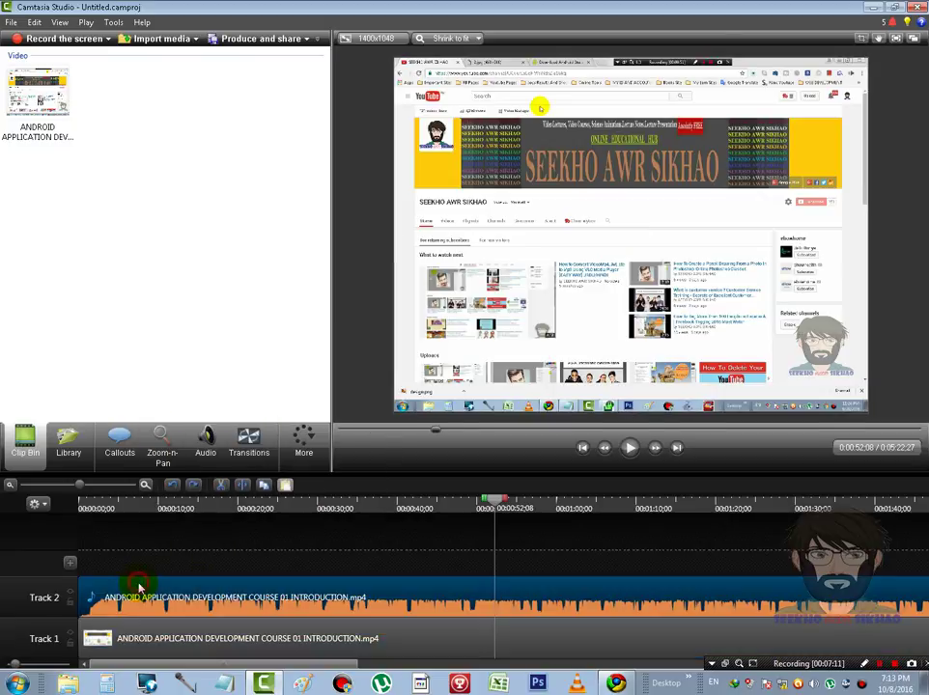
left_click(148, 569)
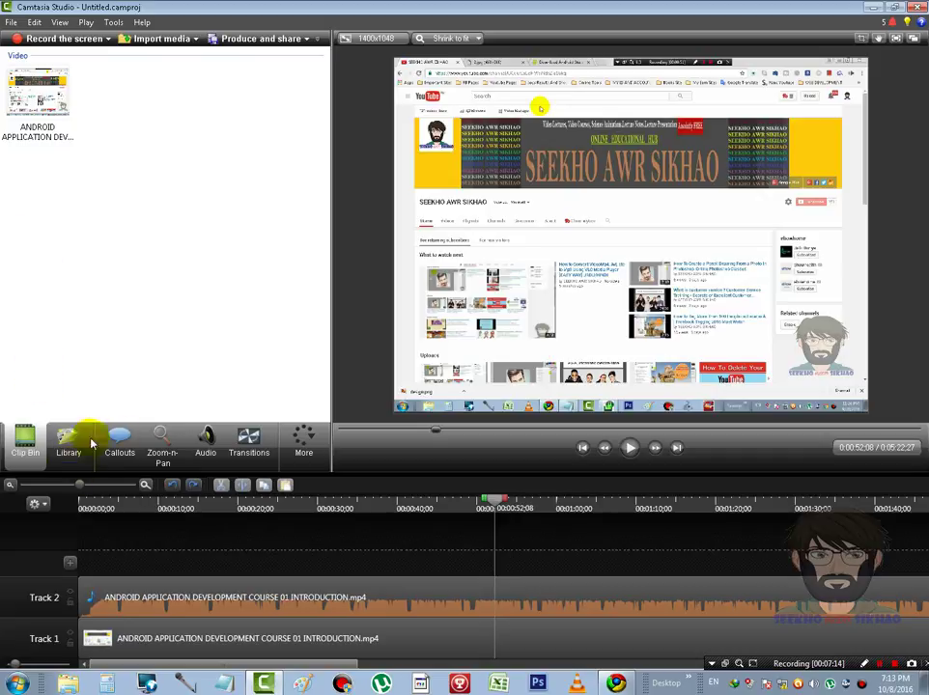
Step: Show the audio editing settings for the separated audio clip and undo the separation of video and audio
left_click(207, 439)
left_click(176, 637)
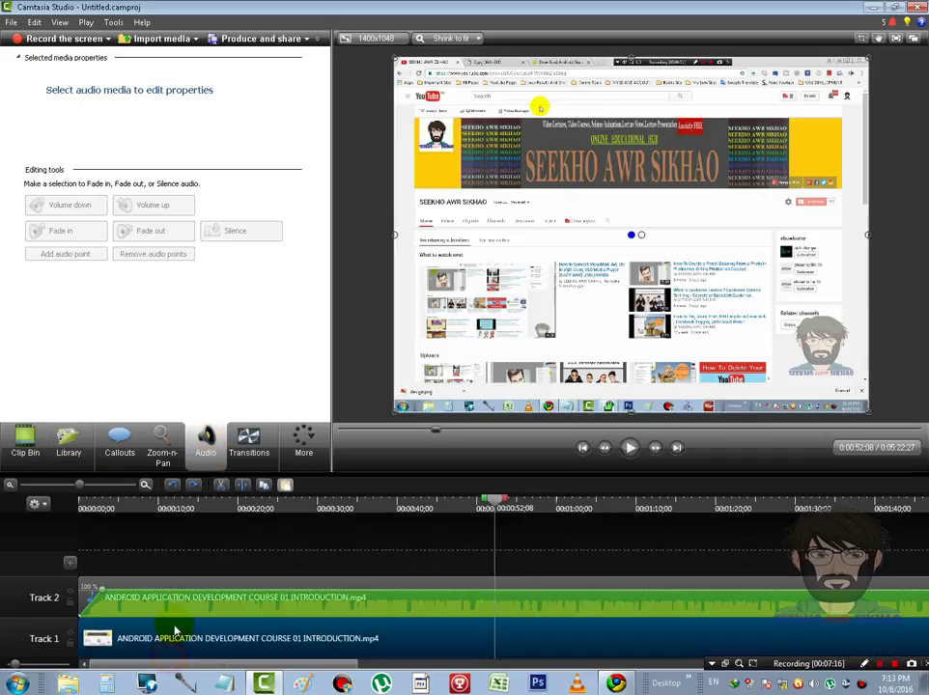
left_click(175, 605)
right_click(176, 605)
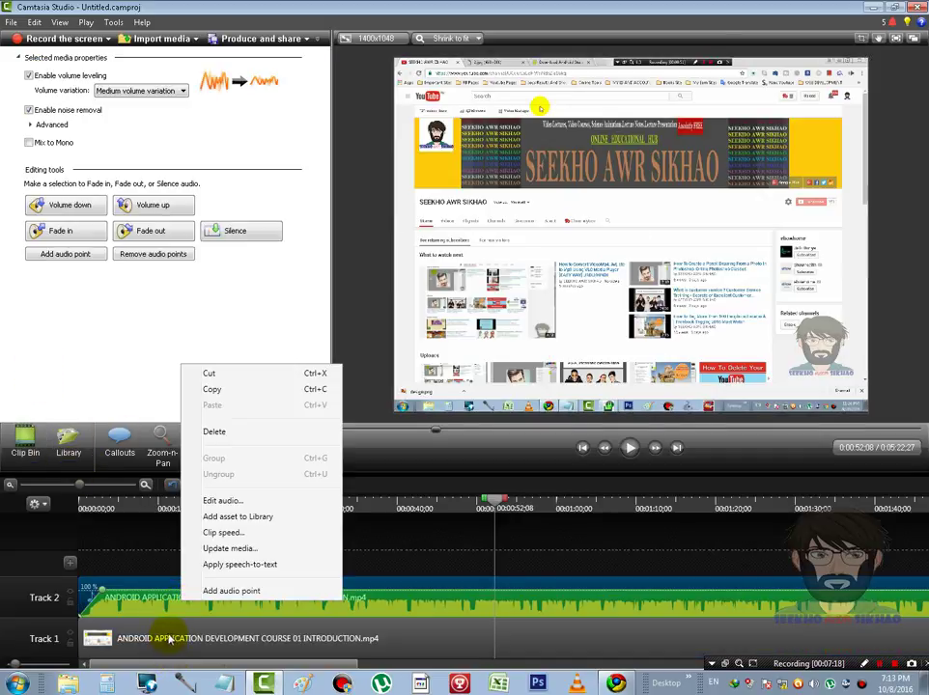
left_click(146, 548)
left_click(170, 486)
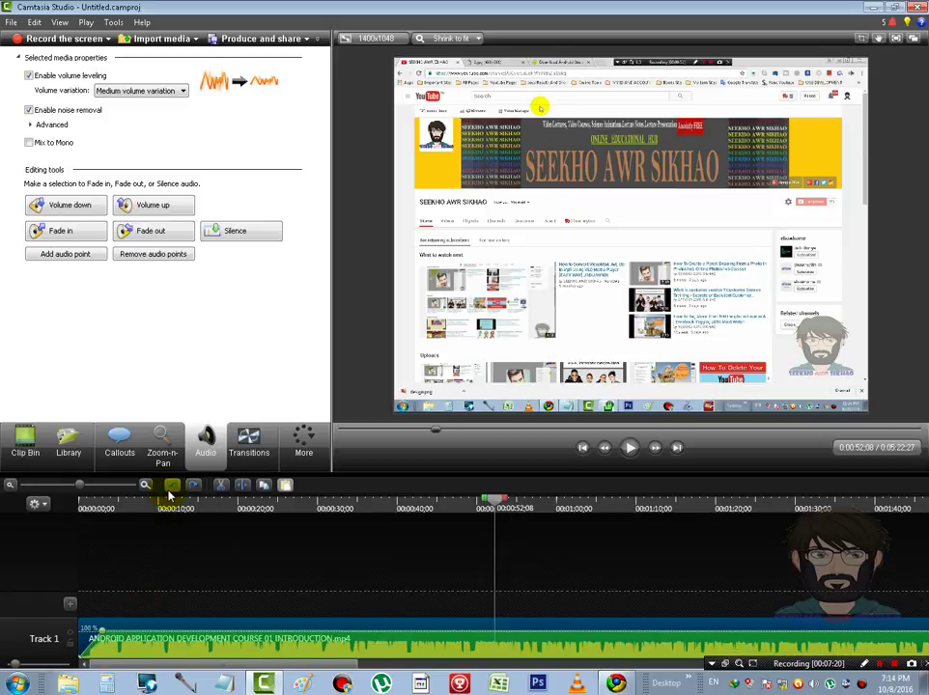
Step: Add an audio point to the rejoined clip at 0:00:52;08 and move it earlier, to about 44 seconds
left_click(176, 623)
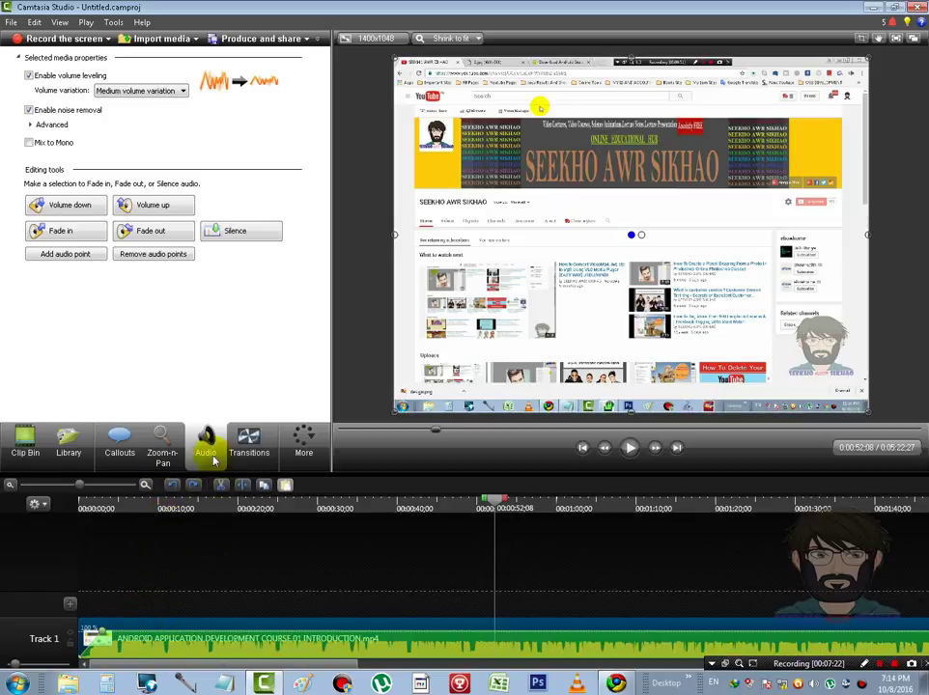
left_click(65, 257)
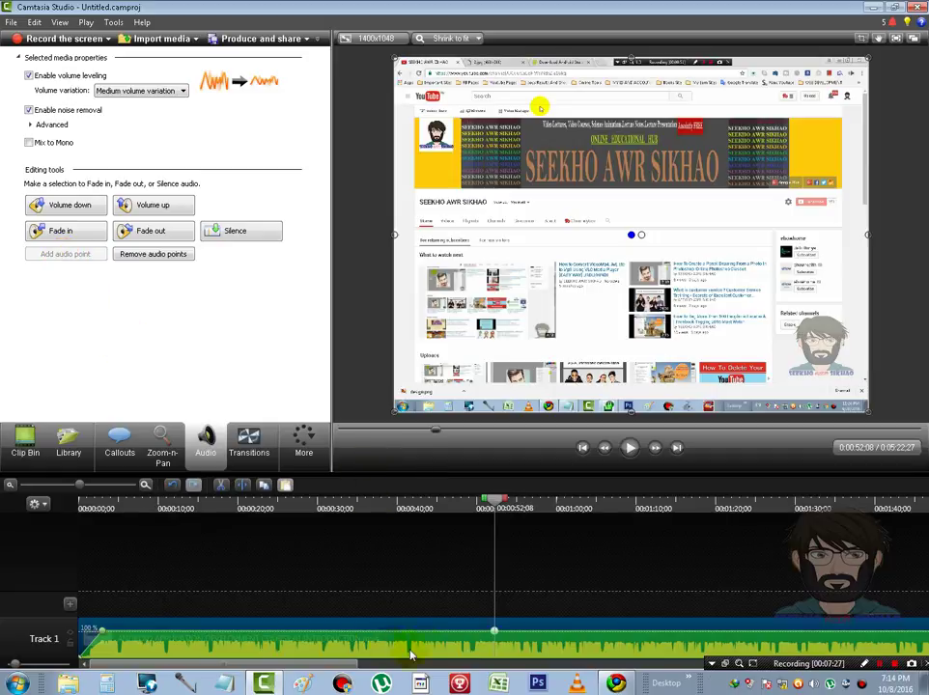
left_click_drag(494, 634, 450, 646)
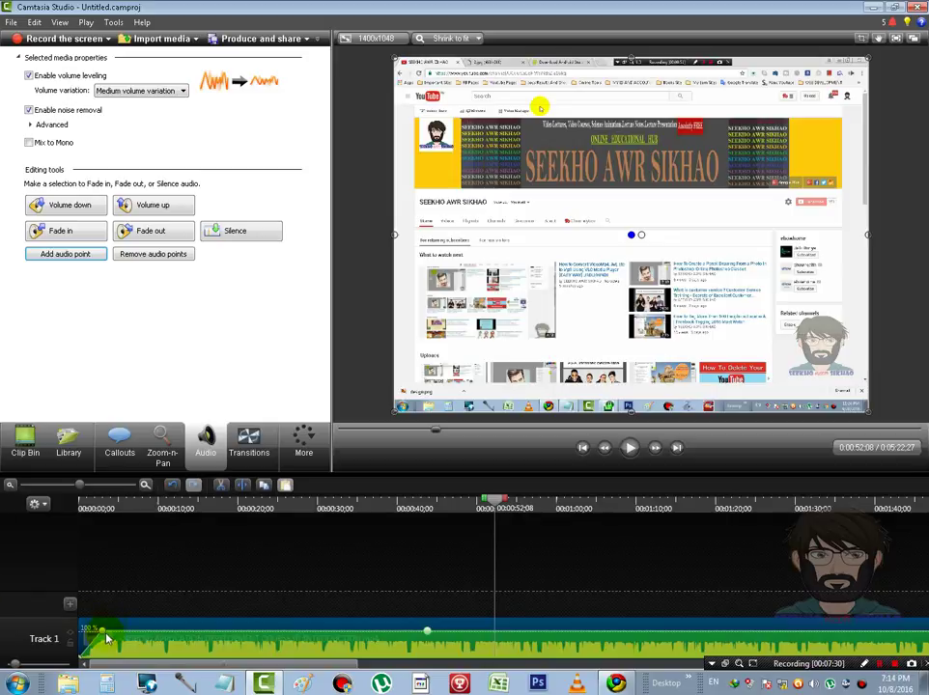
Step: Move the clip's audio points to about 9 and 37 seconds, lowering the second, and add another at 0:00:56;15, shifting it to about 54 seconds
left_click_drag(101, 634, 151, 638)
left_click_drag(429, 634, 372, 656)
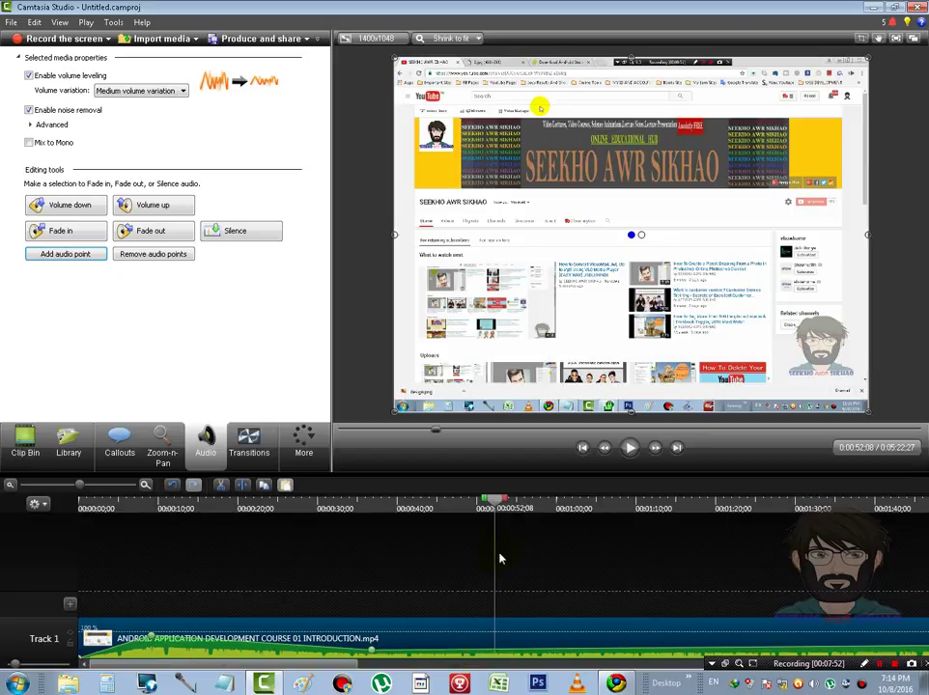
left_click_drag(495, 510, 525, 521)
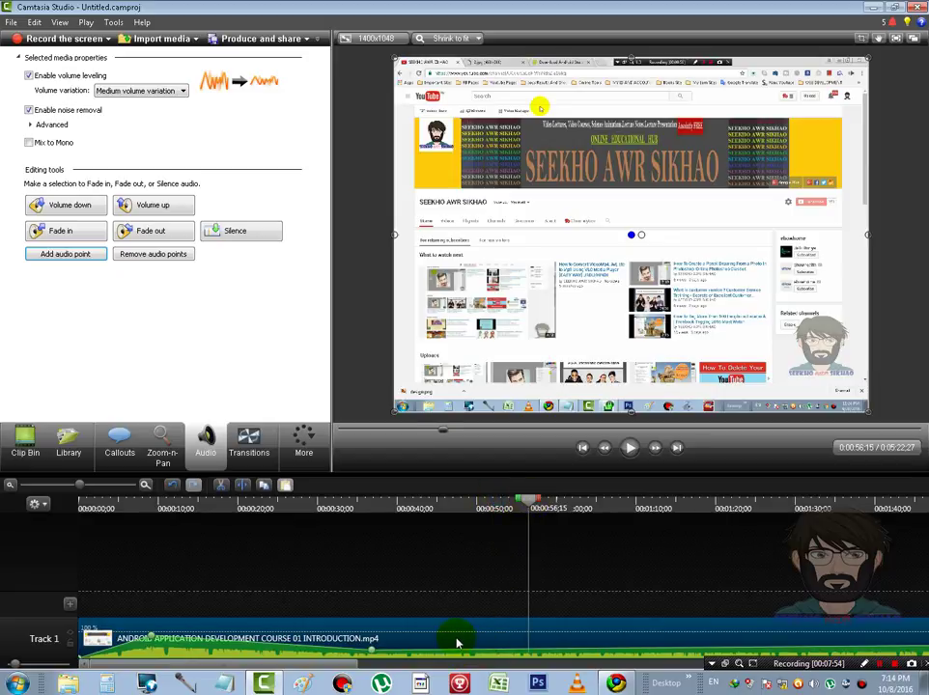
left_click(63, 254)
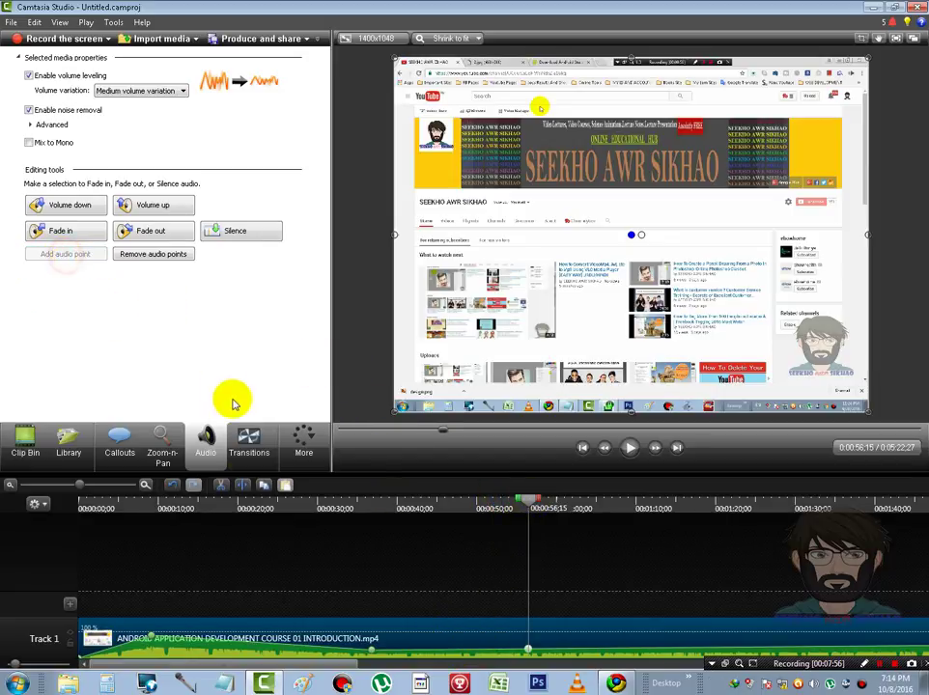
left_click_drag(528, 631, 512, 647)
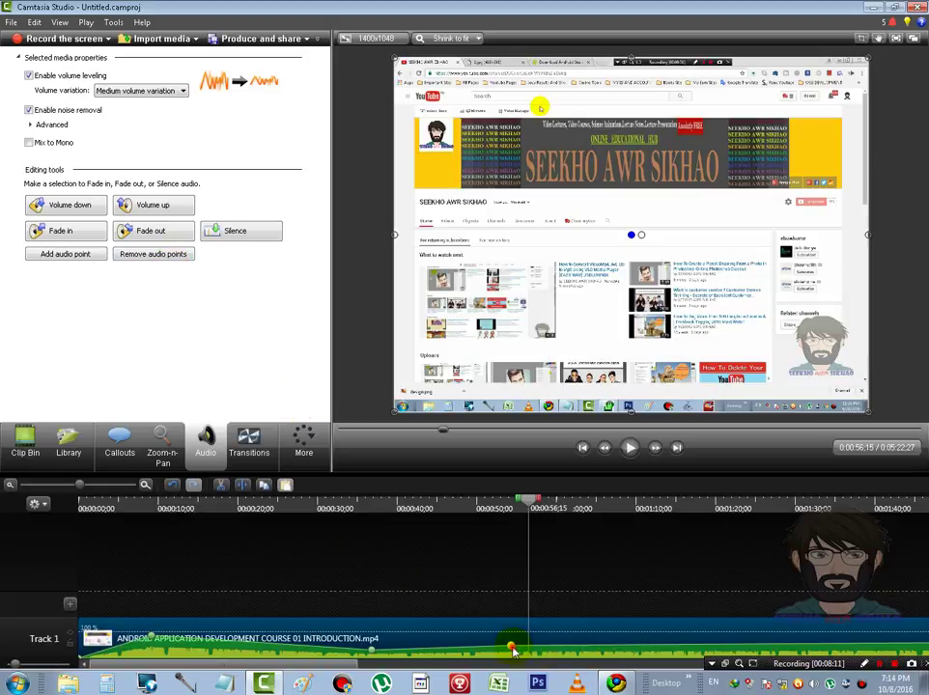
Step: Remove all audio points from the clip, and silence its audio and undo the silencing
left_click(144, 256)
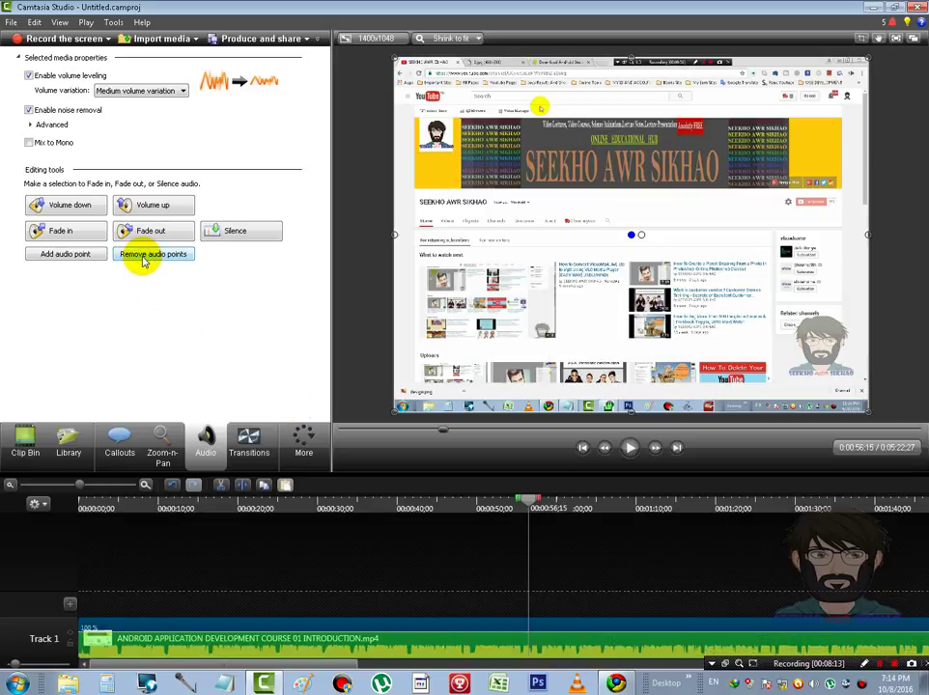
left_click(235, 236)
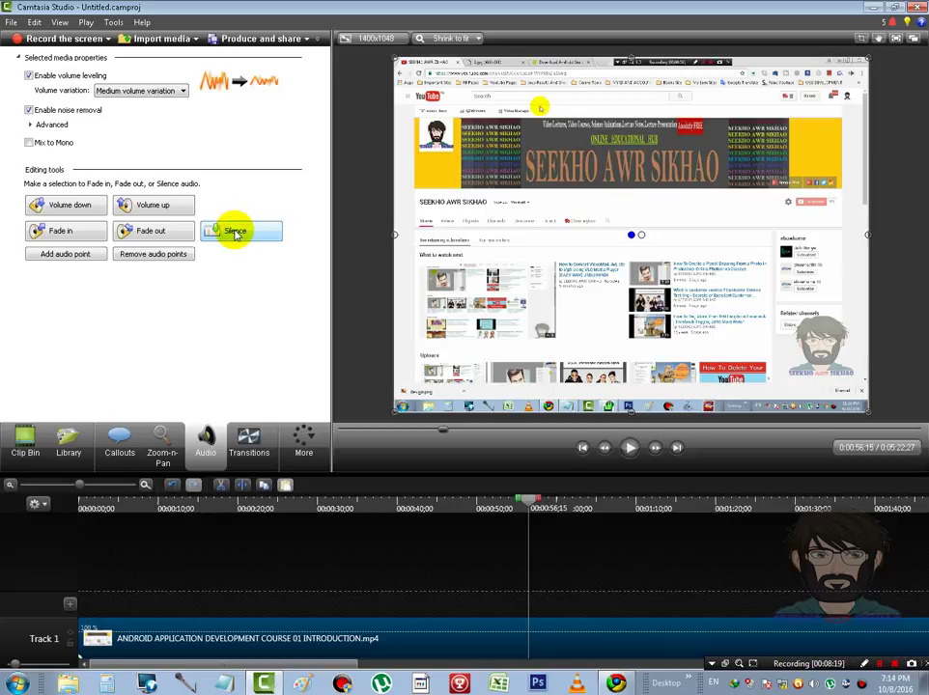
left_click(172, 492)
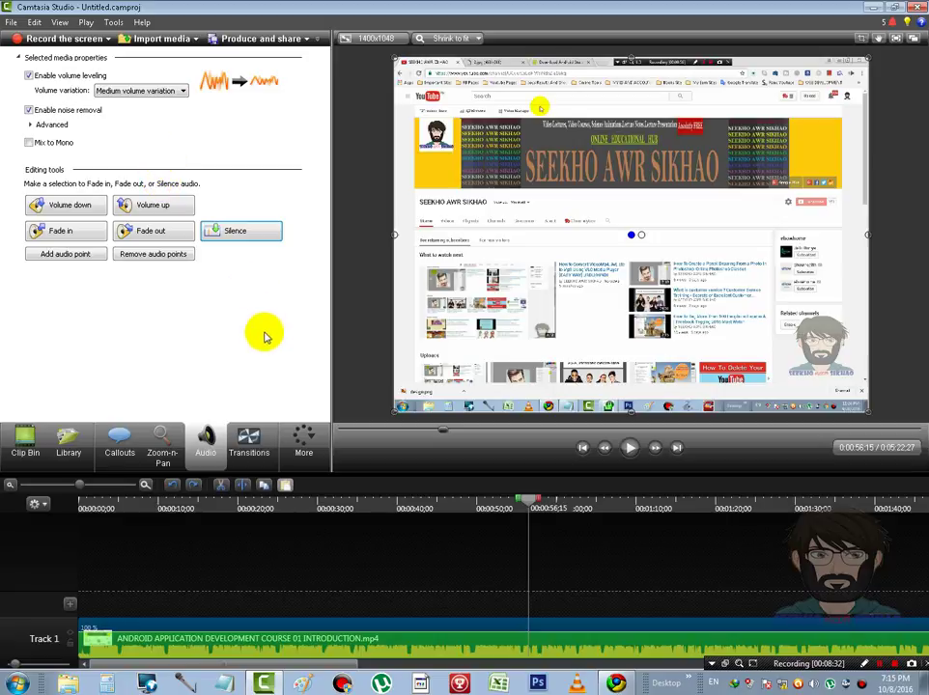
Step: Look through the available transitions, including Glow and Iris
left_click(27, 445)
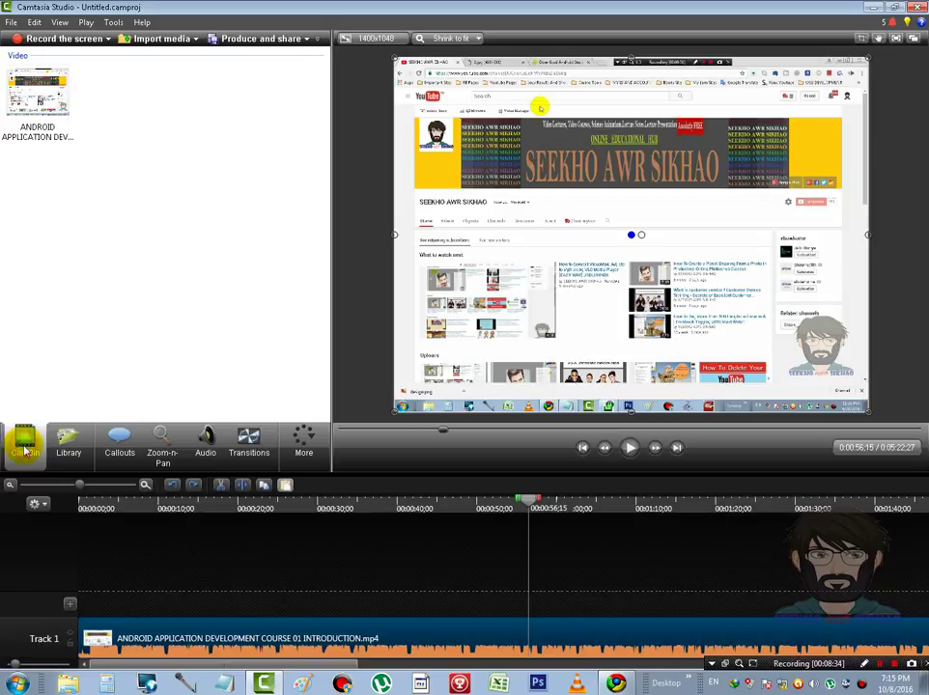
left_click(243, 446)
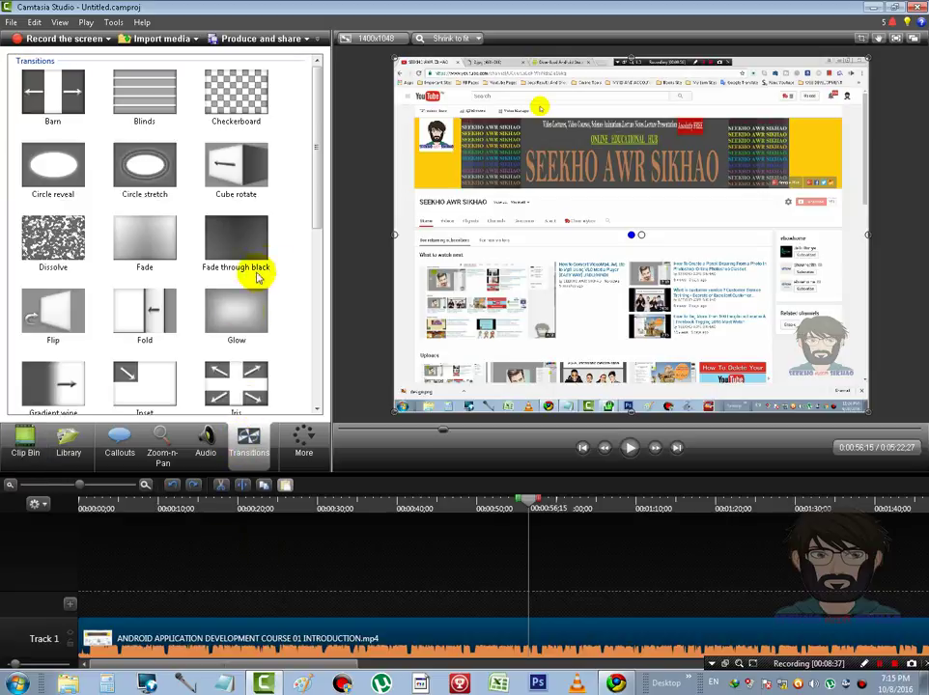
mouse_move(311, 135)
left_mouse_down()
mouse_move(301, 312)
mouse_move(297, 170)
mouse_move(305, 129)
left_mouse_up()
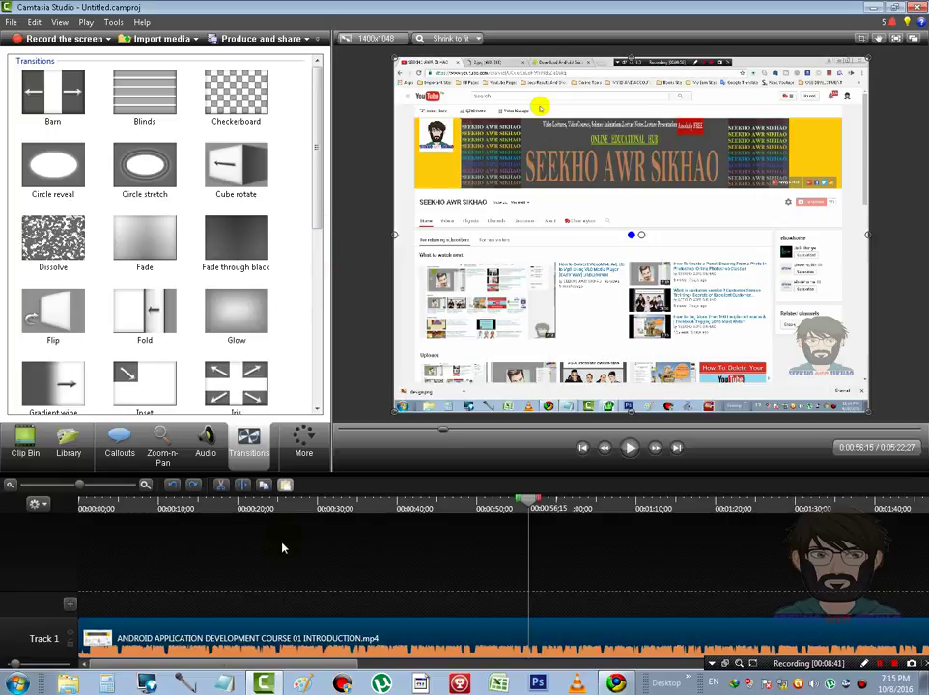
mouse_move(152, 642)
left_mouse_down()
mouse_move(137, 639)
mouse_move(148, 628)
left_mouse_up()
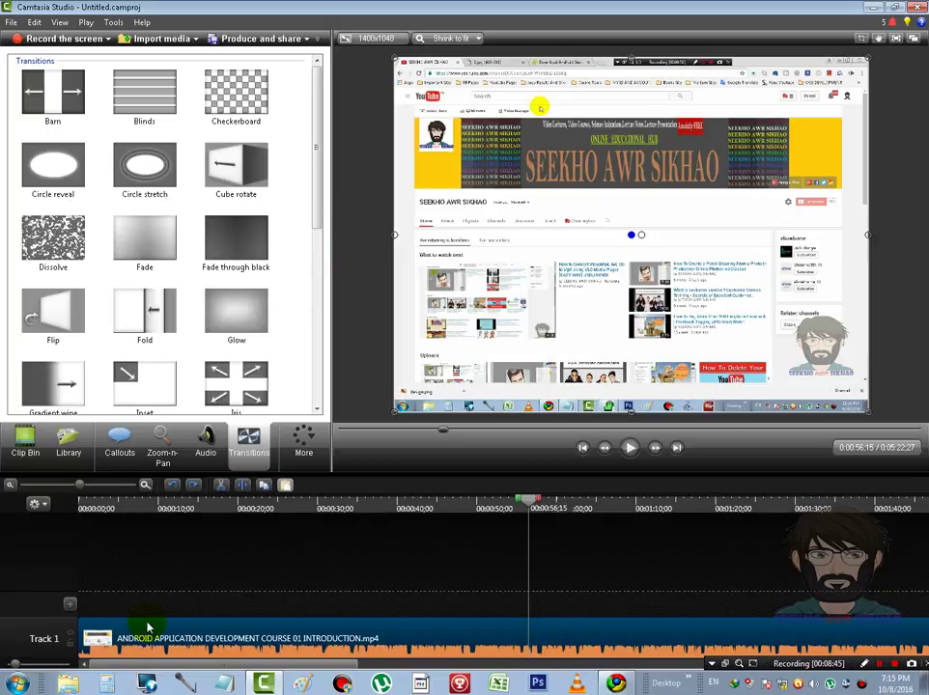
left_click(142, 652)
left_click(231, 311)
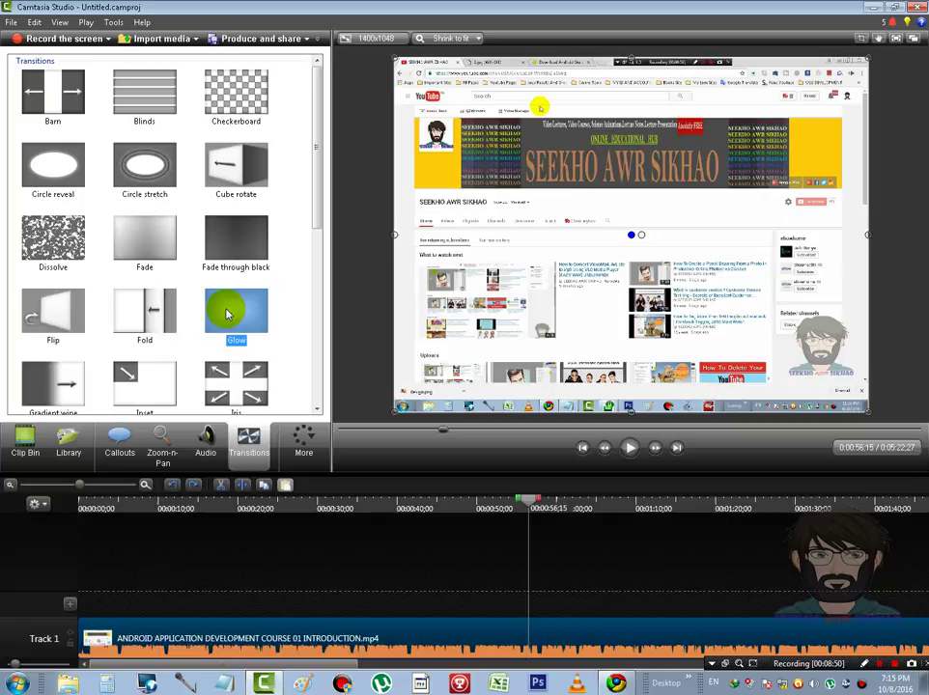
left_click(219, 377)
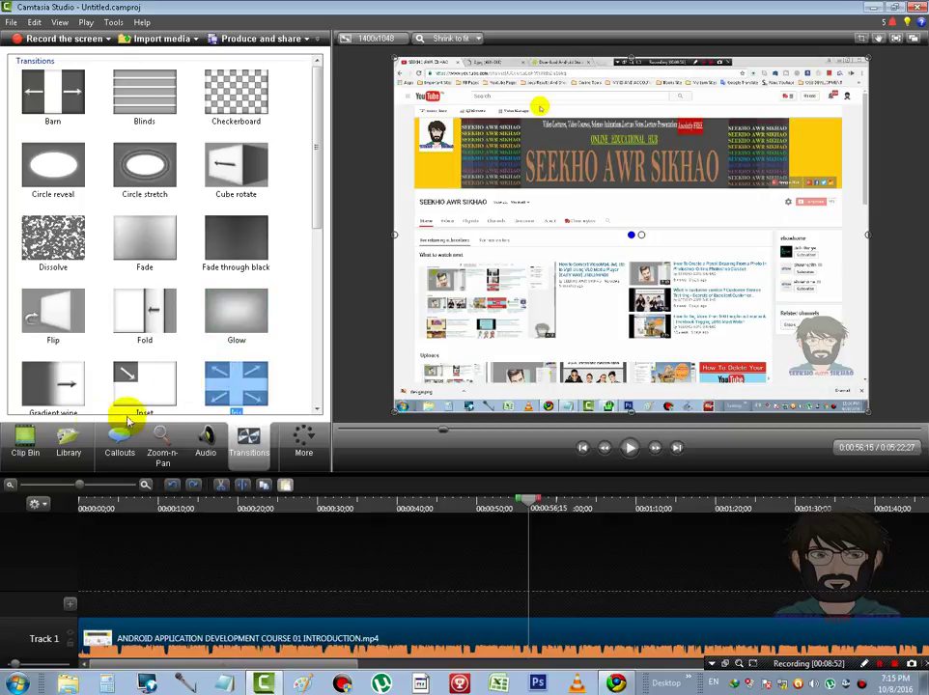
Step: Add the Chrysanthemum image from the library to the timeline at 0:00:56;15
left_click(68, 442)
left_click(64, 331)
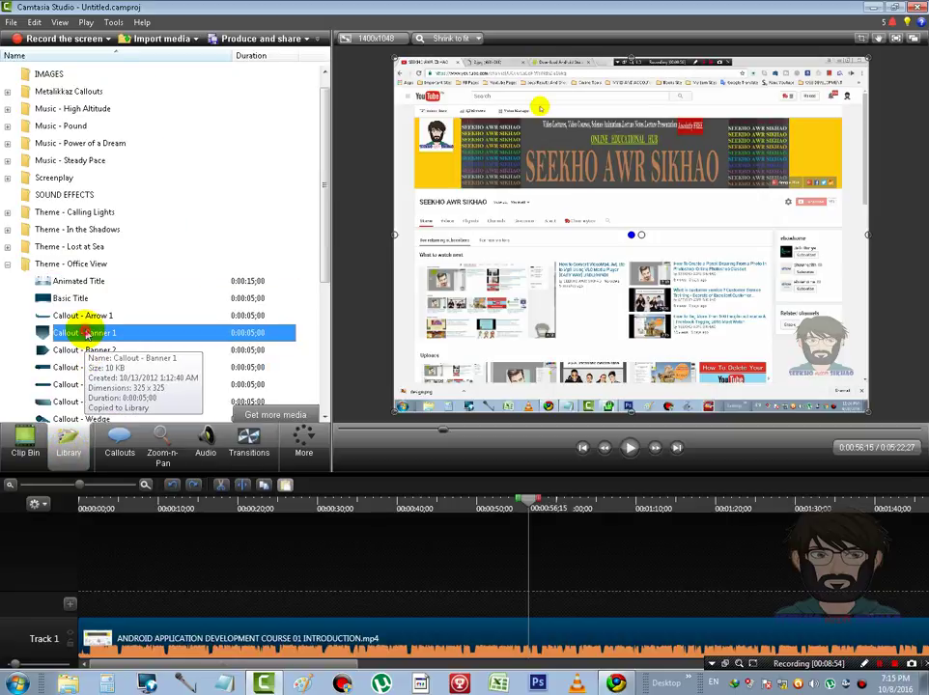
scroll(57, 329, "down", 3)
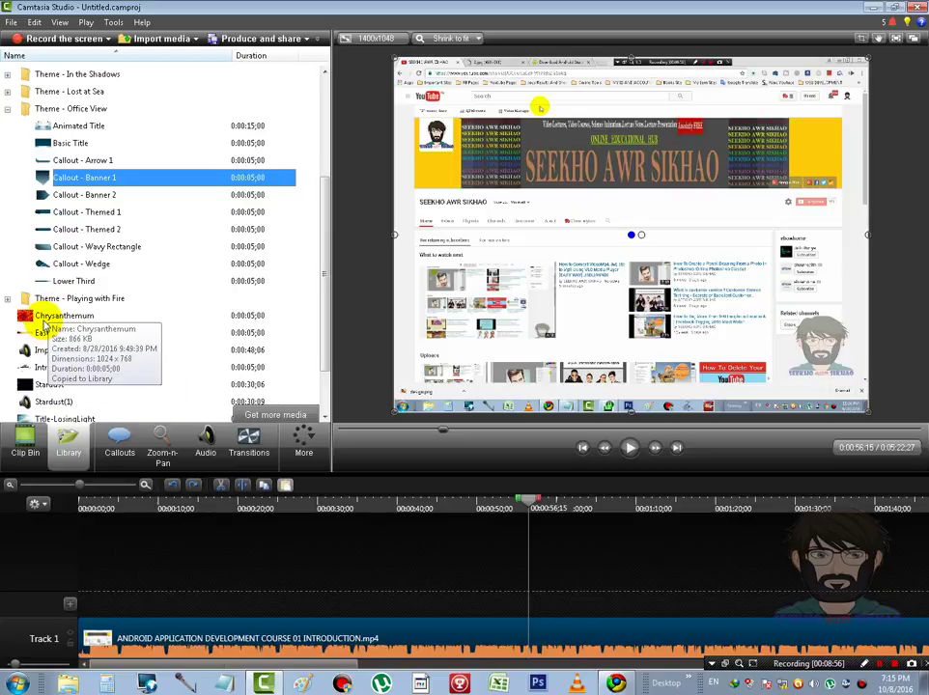
left_click(43, 319)
right_click(44, 321)
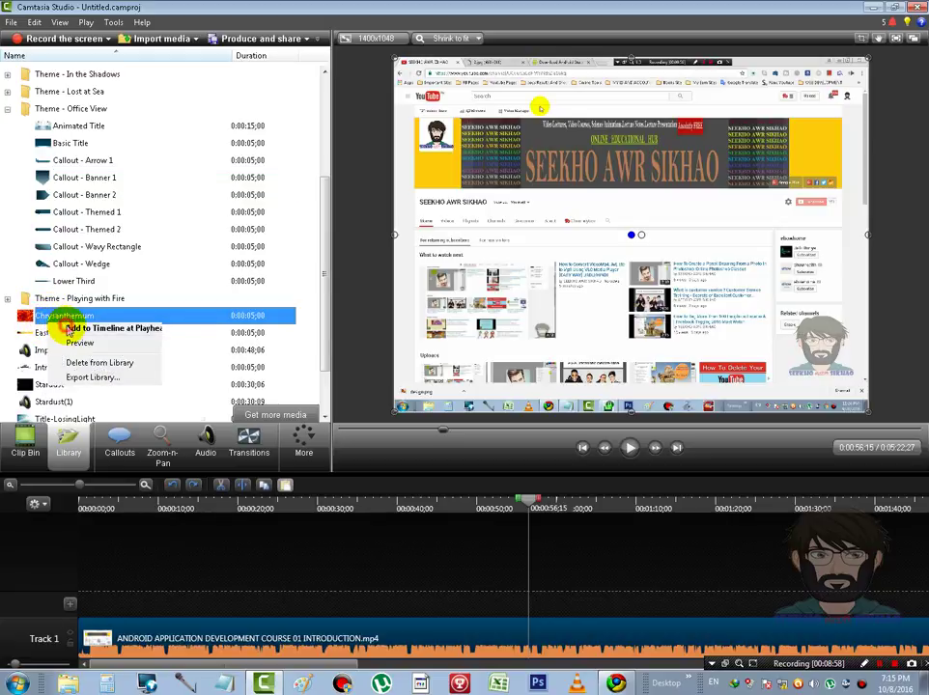
left_click(77, 328)
key("c")
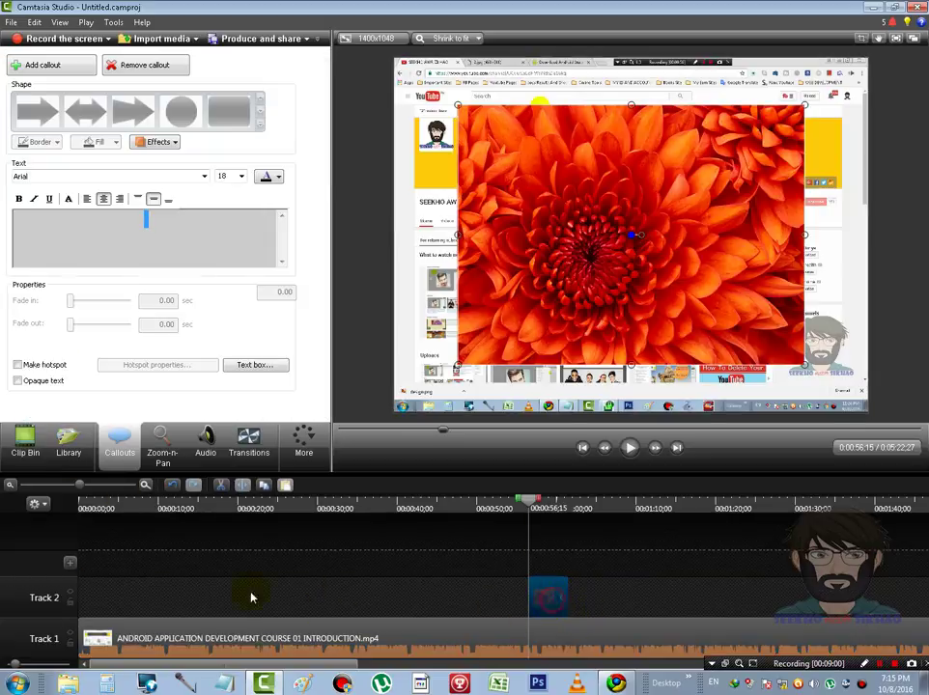
left_click(79, 604)
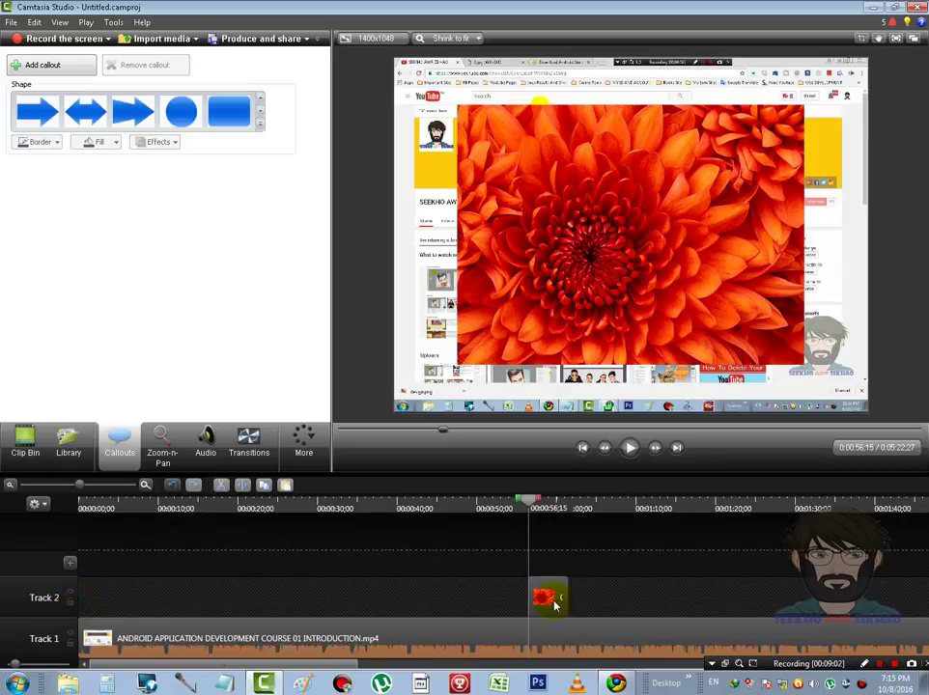
Step: Move the Chrysanthemum image to the start of Track 2 and place the video clip directly behind it on the same track
left_click_drag(531, 500, 80, 500)
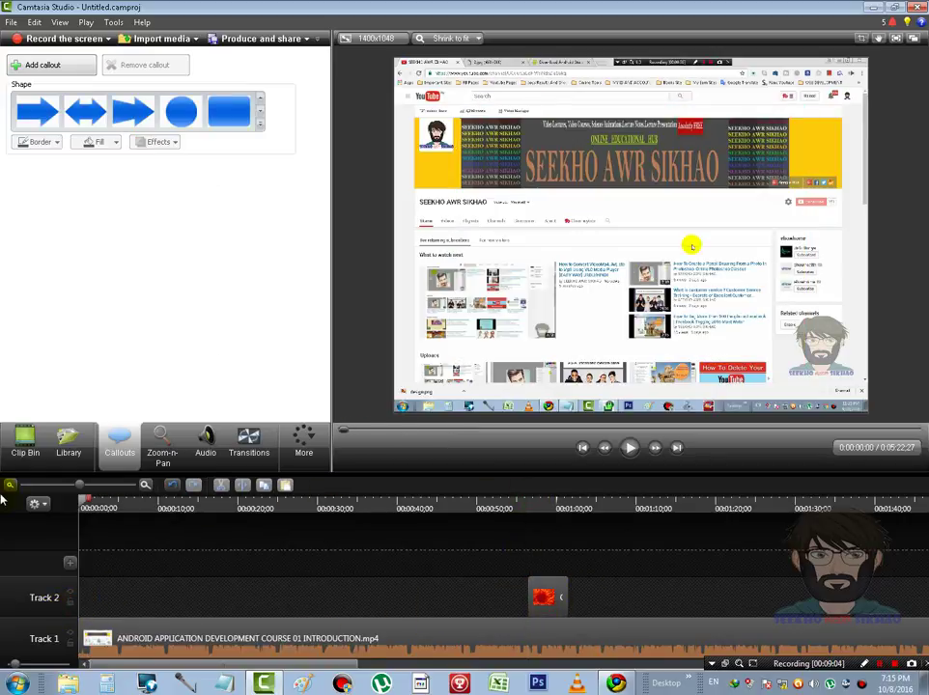
left_click_drag(553, 600, 22, 596)
left_click(125, 639)
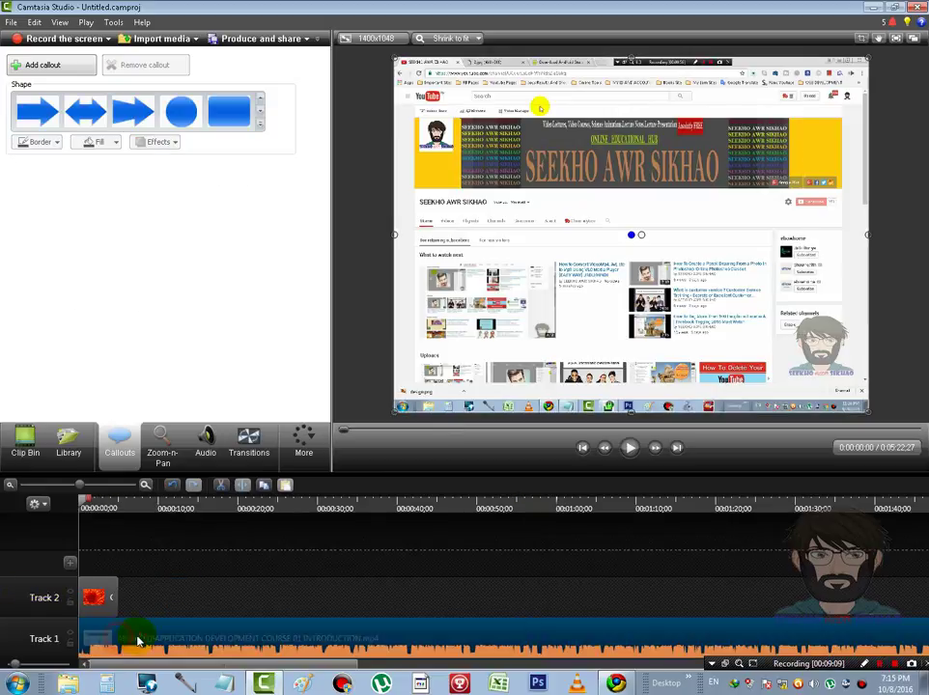
left_click_drag(103, 640, 130, 586)
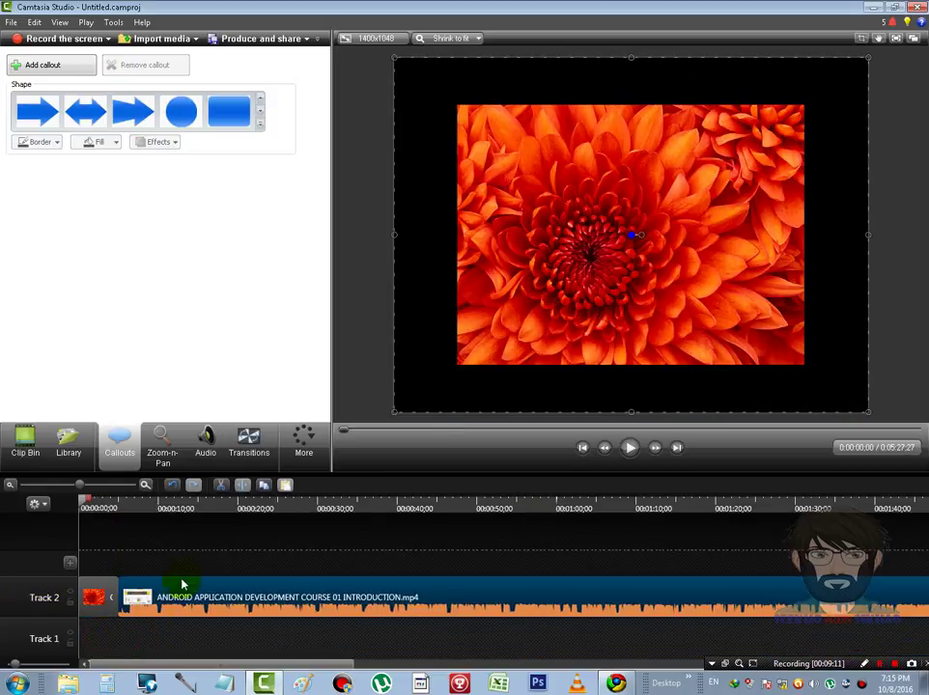
Step: Apply the Circle stretch transition to the Chrysanthemum image on Track 2
left_click(94, 596)
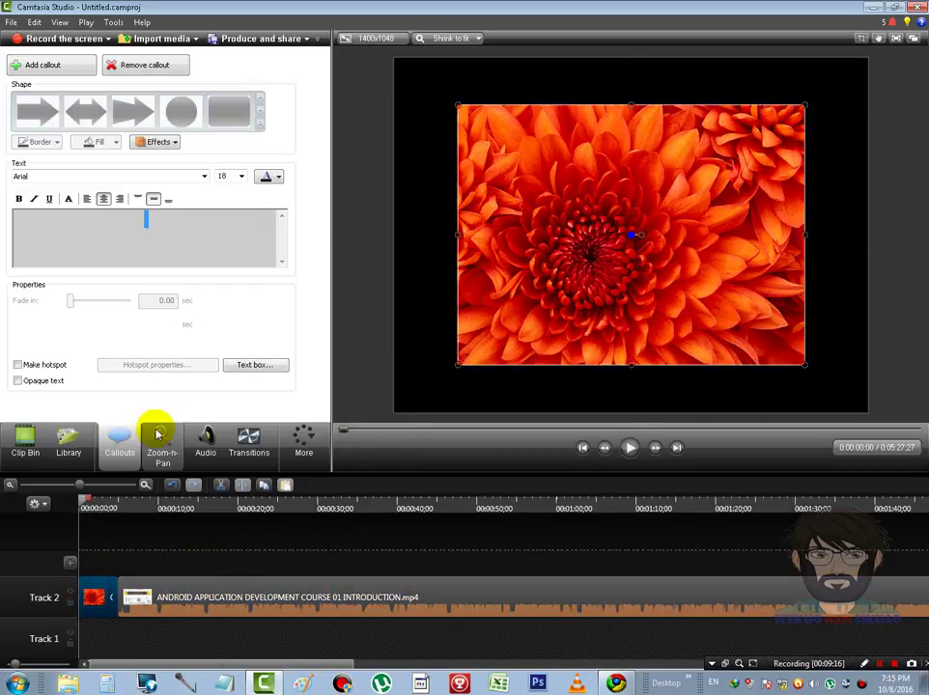
left_click(238, 454)
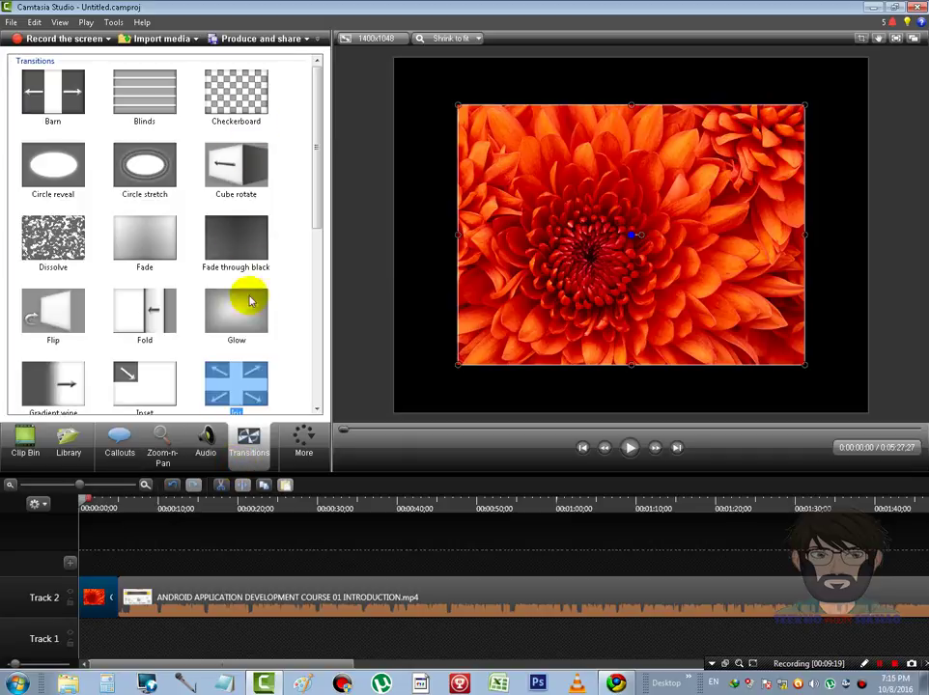
right_click(146, 178)
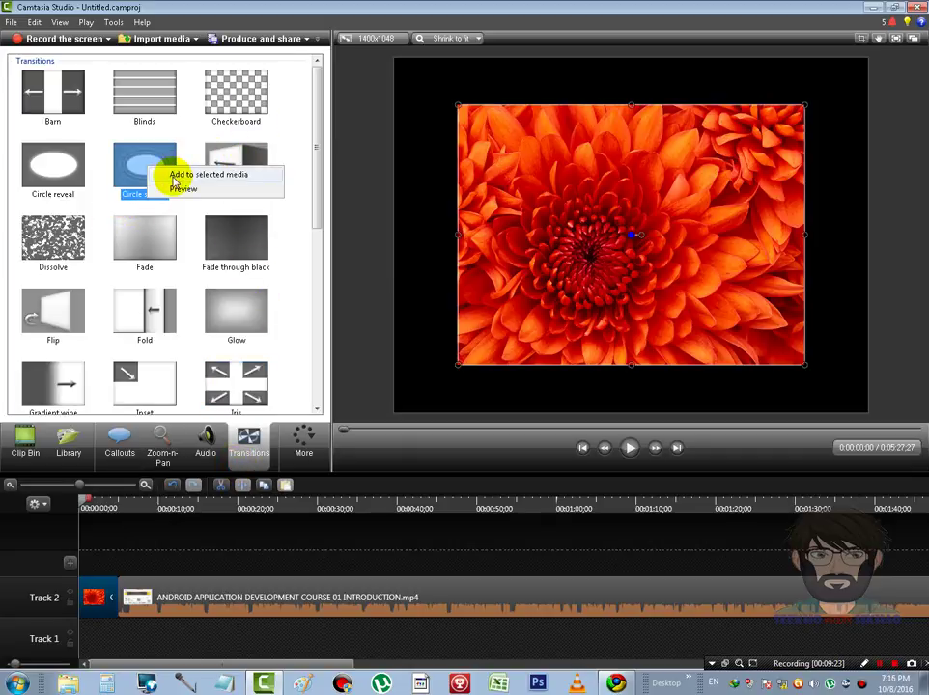
left_click(99, 601)
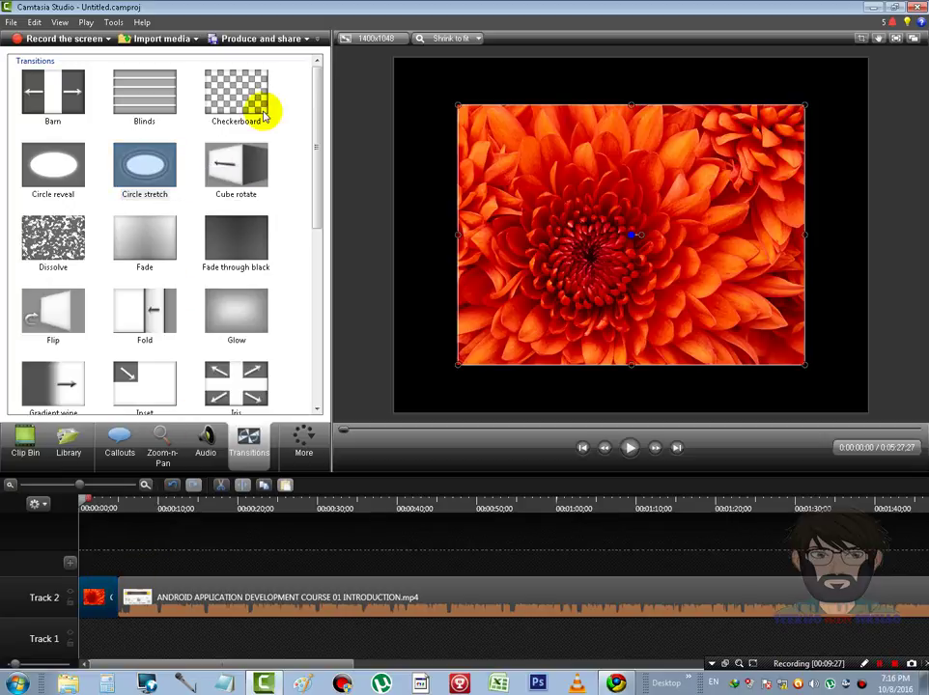
right_click(142, 184)
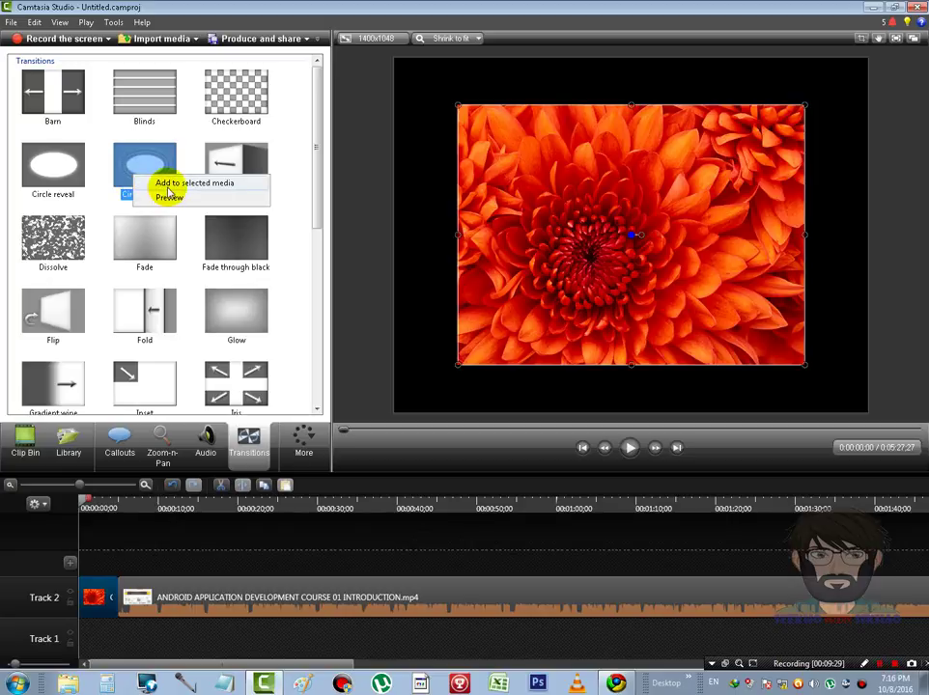
left_click(174, 183)
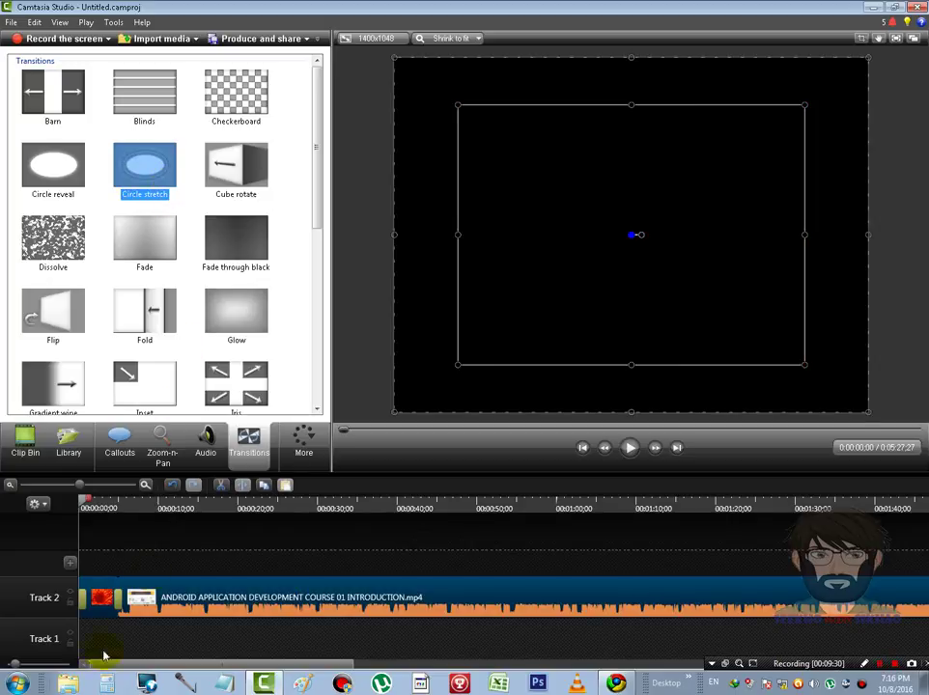
Step: Play the transitions from the start of the timeline, and preview the one into the video full screen from 0:00:04;06
left_click(630, 450)
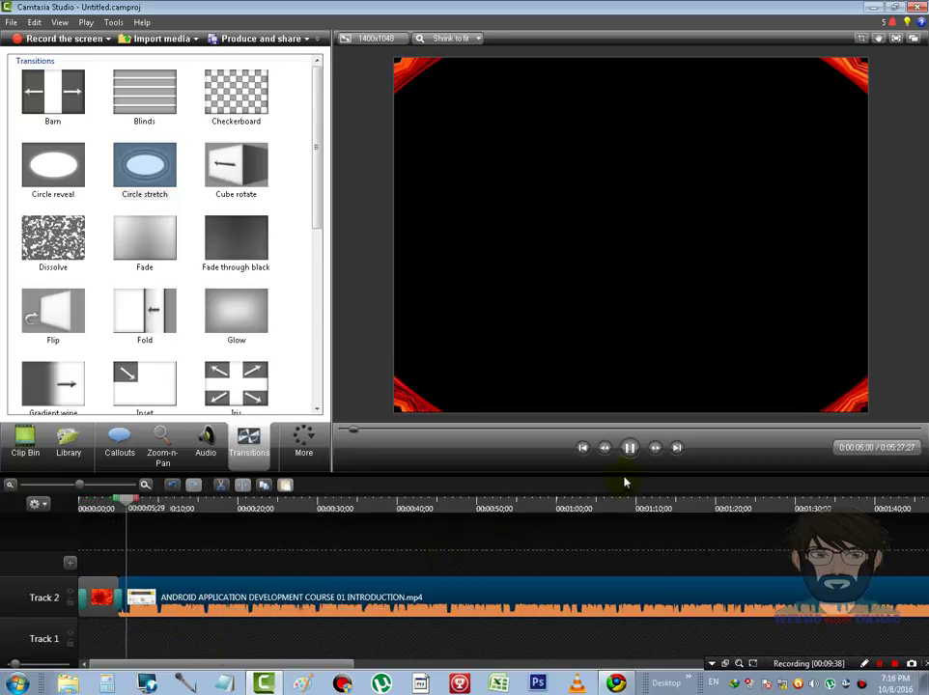
left_click(629, 447)
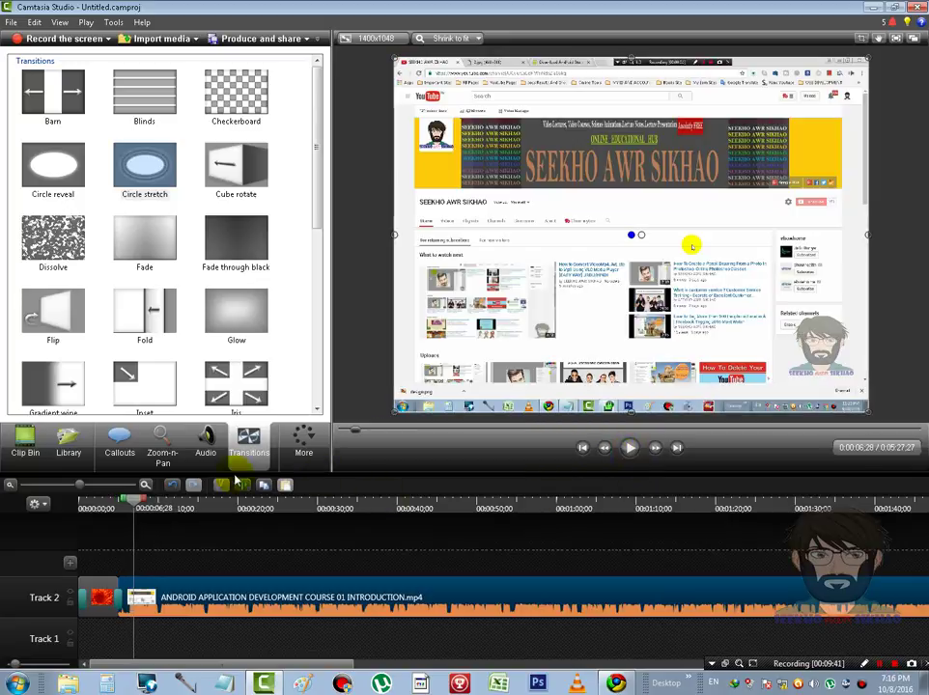
left_click(205, 462)
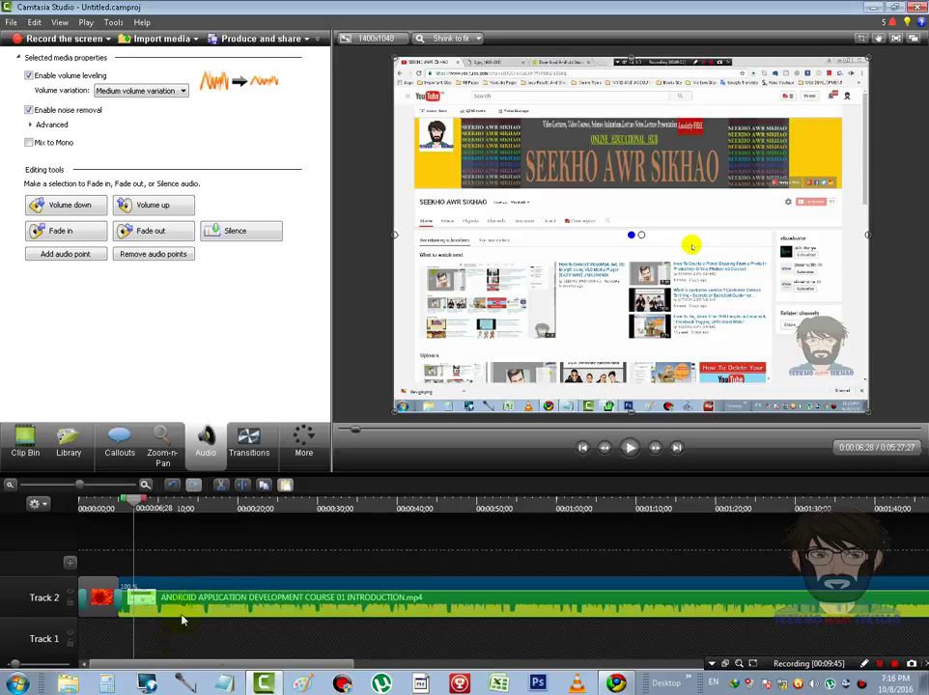
left_click(181, 569)
left_click_drag(134, 504, 112, 512)
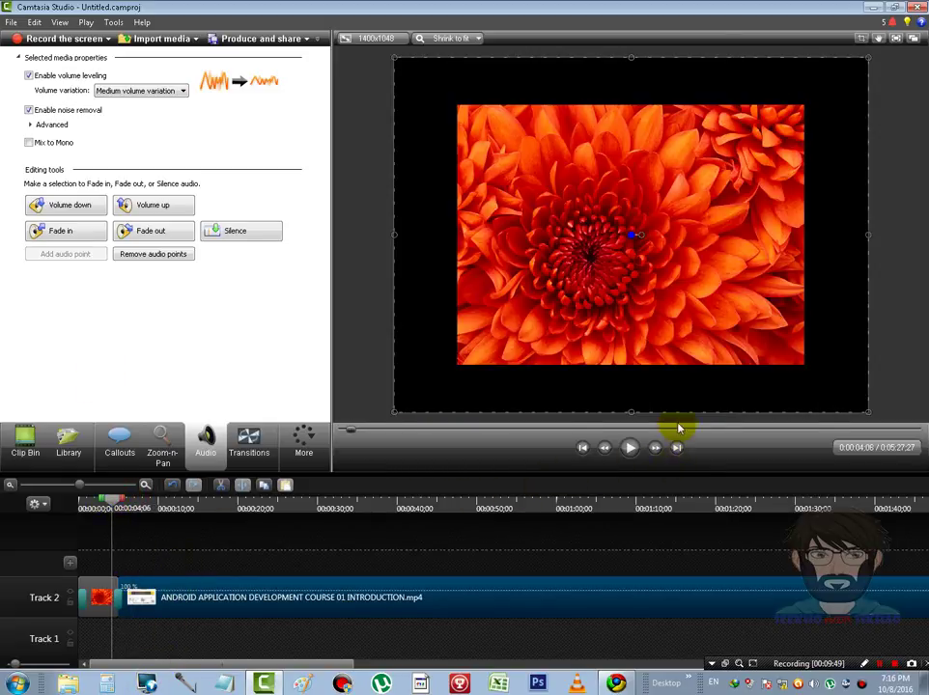
left_click(898, 39)
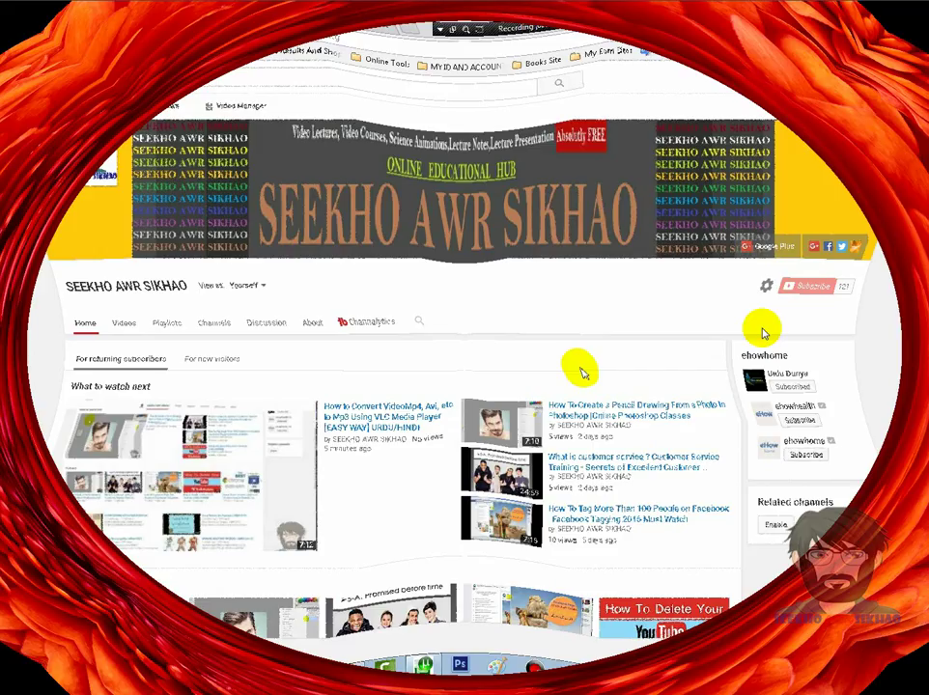
key("Escape")
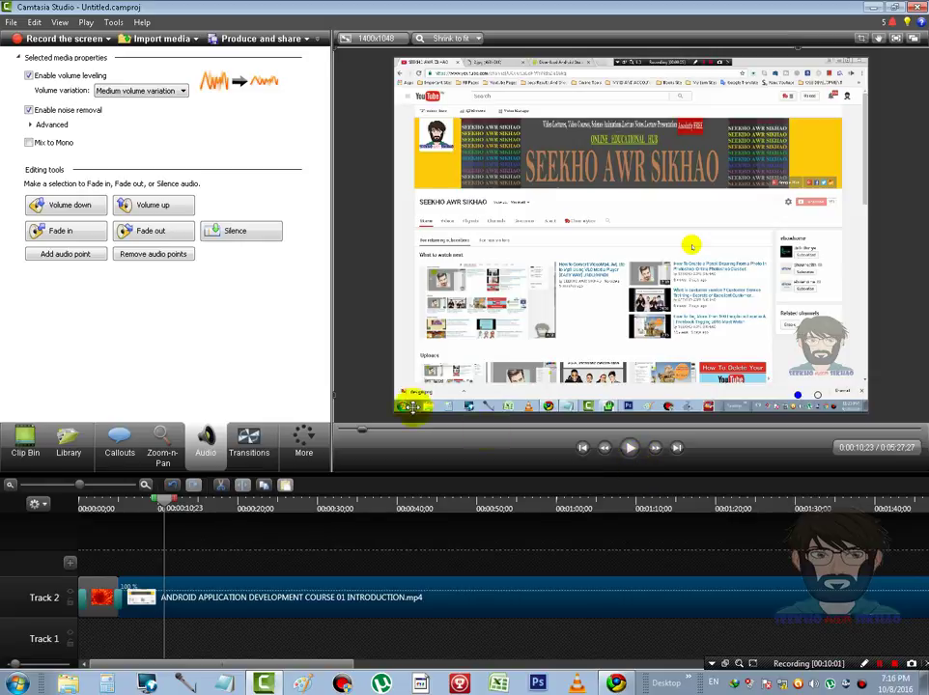
Step: Show the remaining transitions further down the list, such as Page roll, Ripple and Spiral
left_click(249, 440)
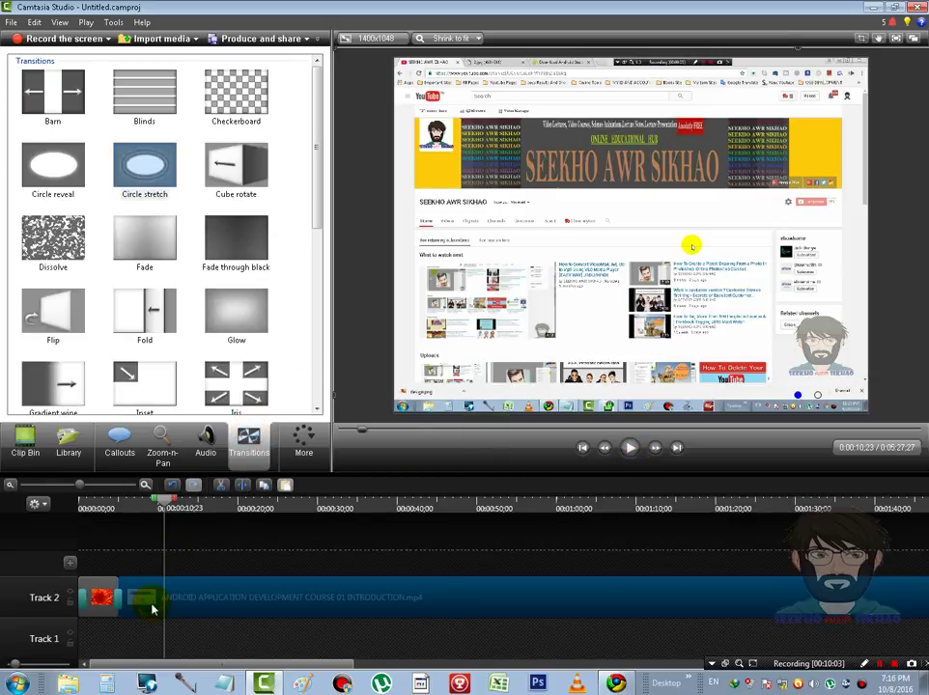
left_click(317, 178)
left_click_drag(317, 179, 311, 326)
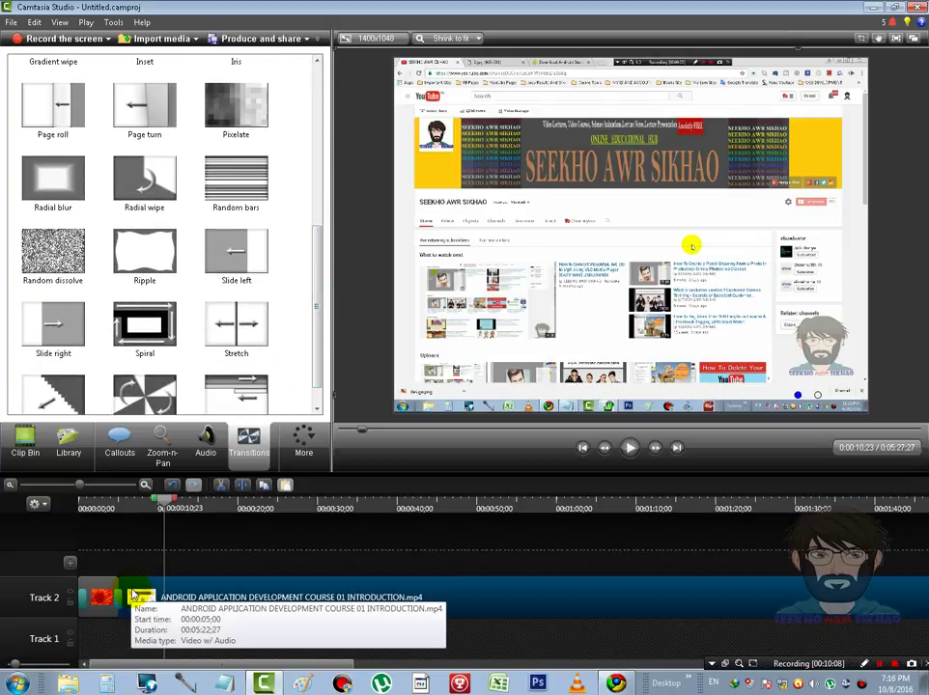